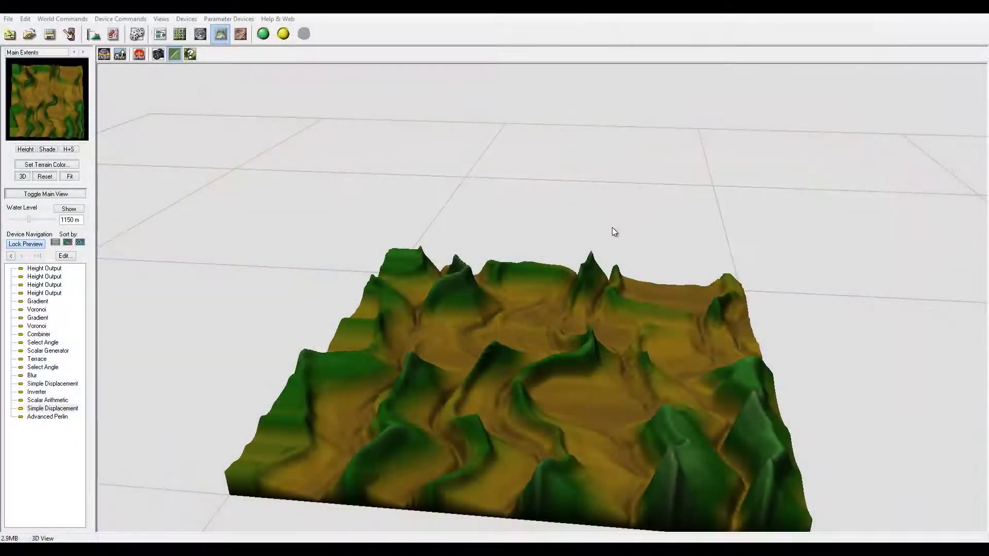
Examine the displaced terrain from several angles and distances in the 3D view.
{"action": "scroll", "coordinate": [556, 315], "scroll_direction": "up", "scroll_amount": 3}
{"action": "scroll", "coordinate": [563, 318], "scroll_direction": "down", "scroll_amount": 3}
{"action": "left_click_drag", "start_coordinate": [567, 322], "coordinate": [519, 349]}
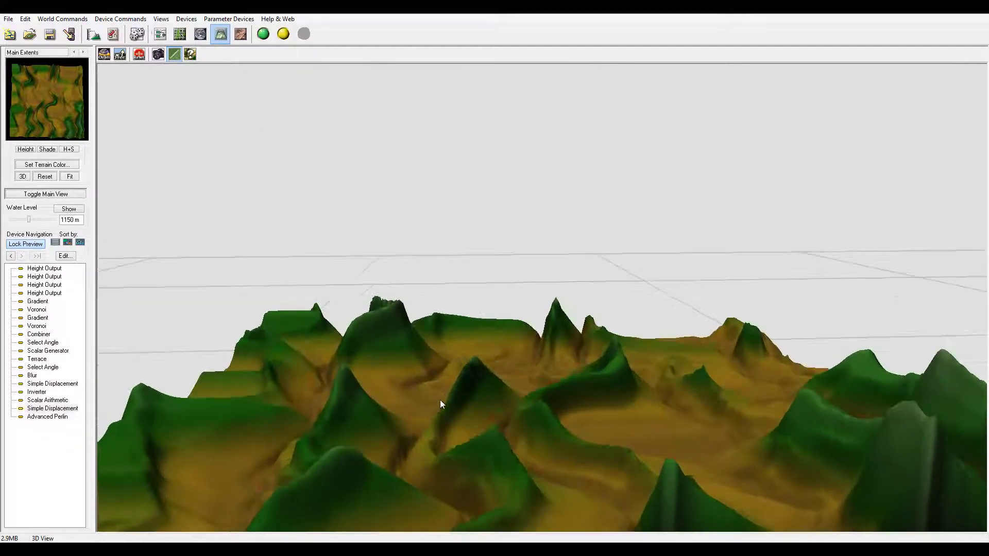
{"action": "left_click_drag", "start_coordinate": [455, 484], "coordinate": [473, 365]}
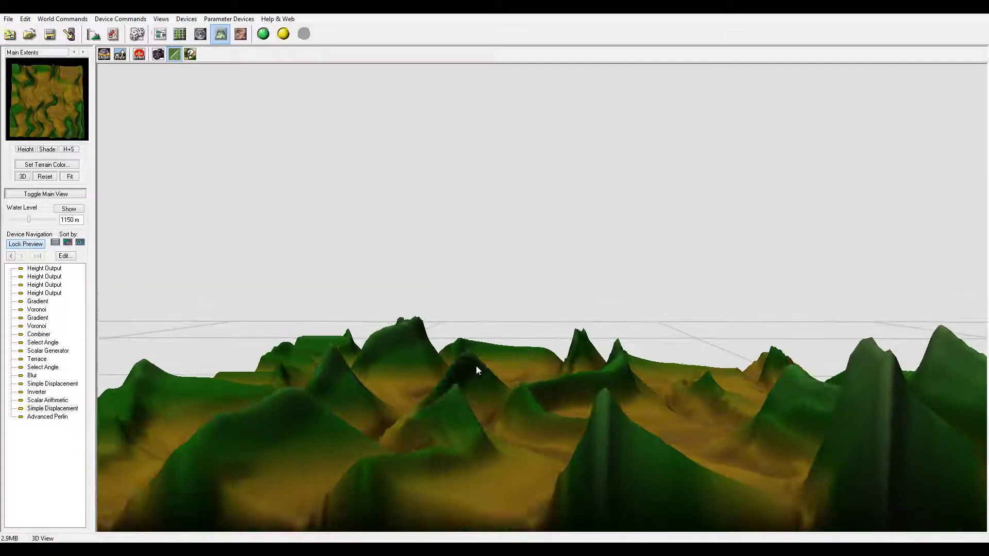
{"action": "left_click_drag", "start_coordinate": [646, 405], "coordinate": [618, 393]}
{"action": "left_click_drag", "start_coordinate": [741, 432], "coordinate": [641, 179]}
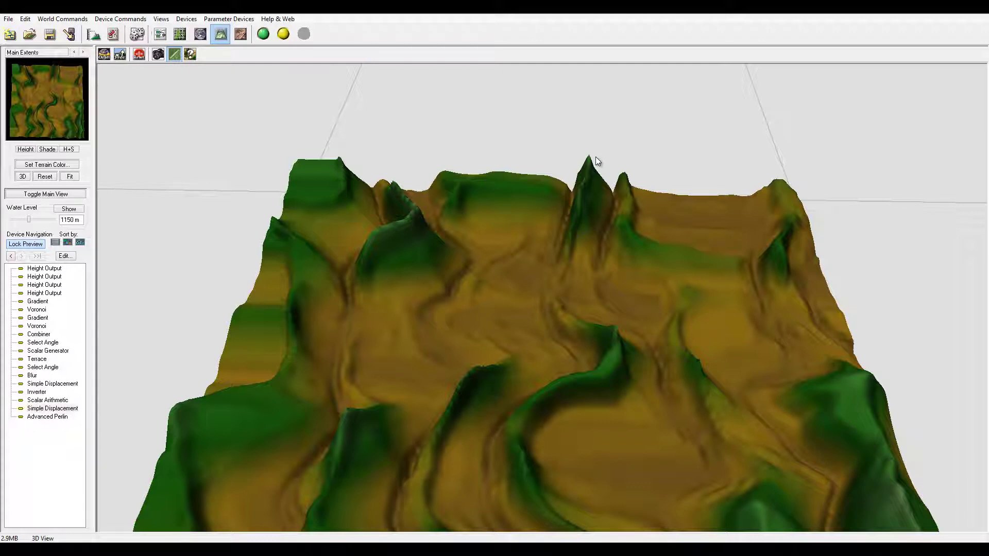
Set the last Simple Displacement device's edge handling to Mirror interior values and check the terrain in 3D.
{"action": "key", "text": "F5"}
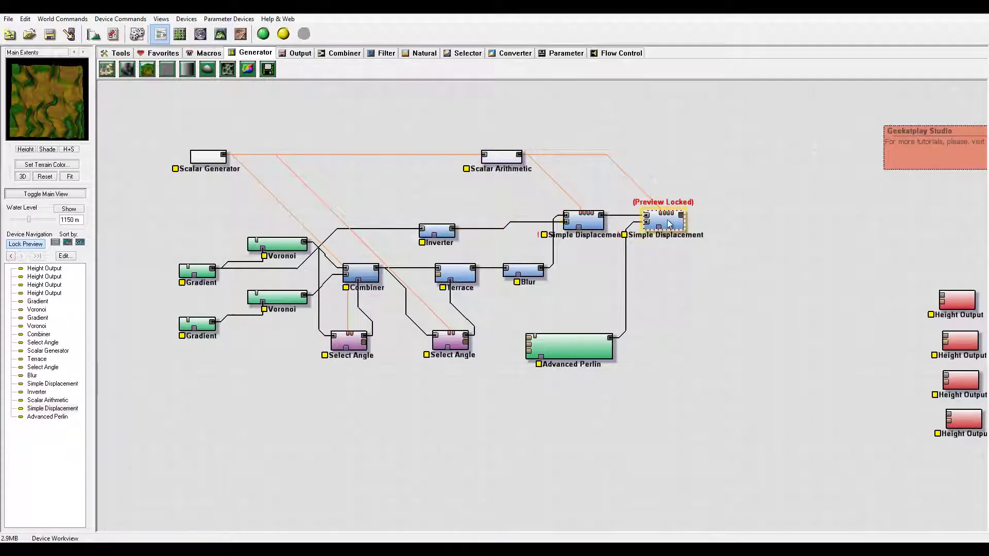
{"action": "double_click", "coordinate": [668, 223]}
{"action": "left_click", "coordinate": [520, 305]}
{"action": "left_click", "coordinate": [508, 326]}
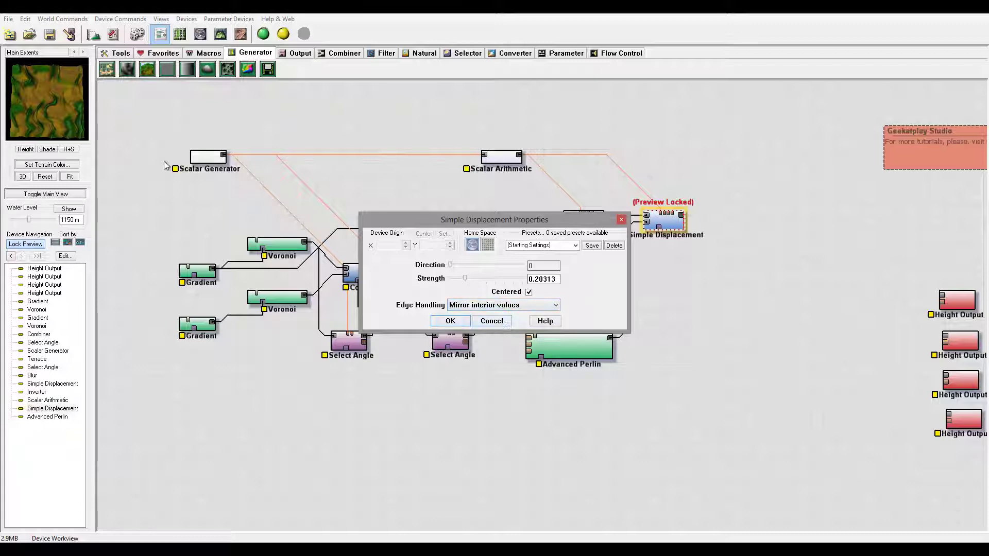
{"action": "left_click", "coordinate": [450, 321]}
{"action": "left_click", "coordinate": [220, 34]}
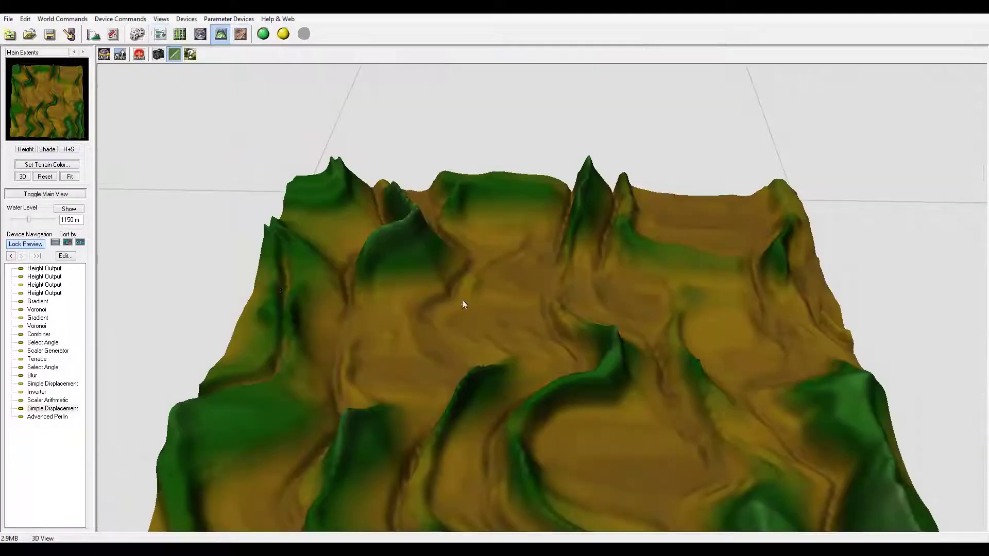
{"action": "mouse_move", "coordinate": [535, 332]}
{"action": "right_mouse_down"}
{"action": "mouse_move", "coordinate": [521, 308]}
{"action": "mouse_move", "coordinate": [523, 328]}
{"action": "right_mouse_up"}
{"action": "left_click_drag", "start_coordinate": [523, 327], "coordinate": [475, 279]}
In the device network, move the last Simple Displacement slightly away from the first and unlock its preview.
{"action": "left_click", "coordinate": [160, 34]}
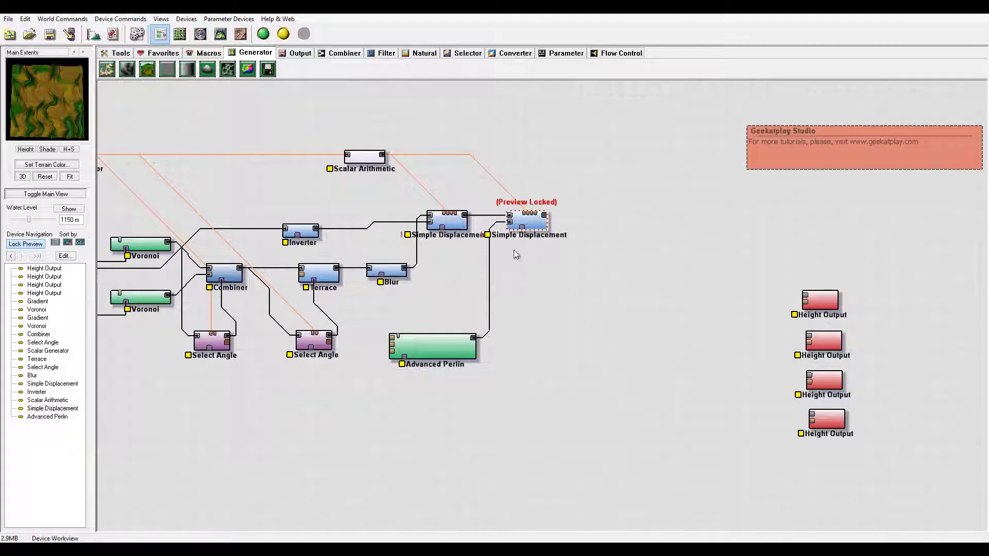
{"action": "left_click_drag", "start_coordinate": [481, 237], "coordinate": [495, 237]}
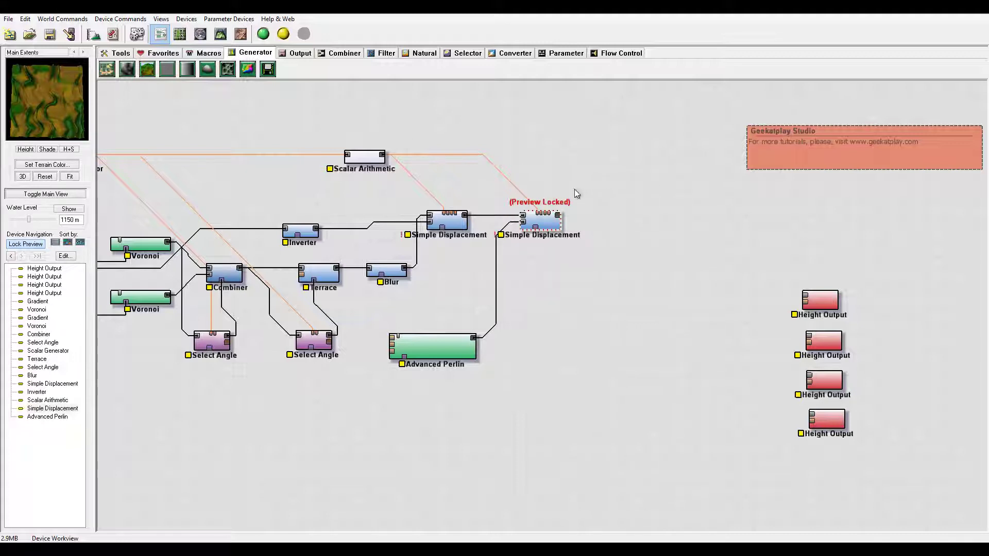
{"action": "right_click", "coordinate": [539, 224]}
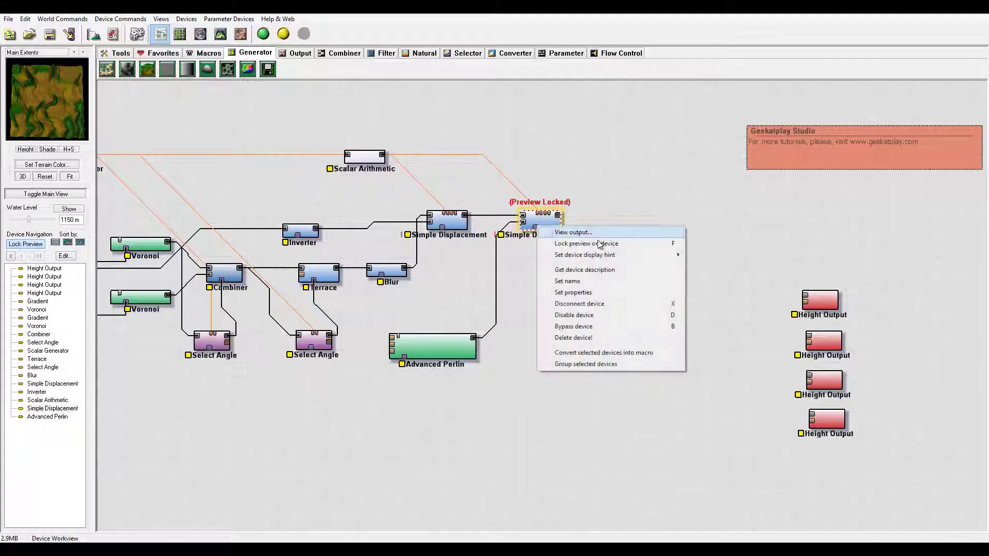
{"action": "left_click", "coordinate": [618, 244]}
Add an Expander filter after the last Simple Displacement and connect the displacement output to it.
{"action": "left_click", "coordinate": [384, 53]}
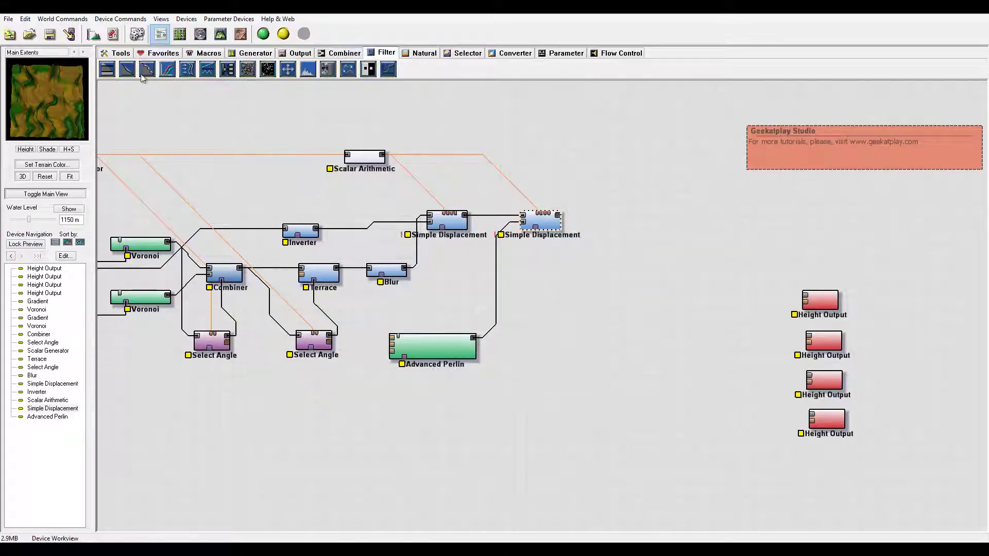
{"action": "left_click_drag", "start_coordinate": [347, 69], "coordinate": [620, 221]}
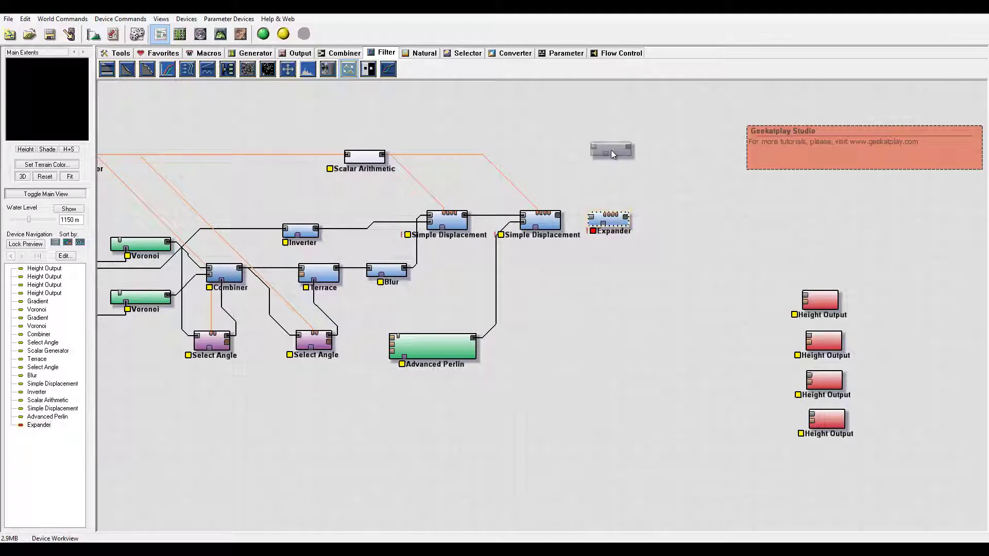
{"action": "left_click_drag", "start_coordinate": [547, 215], "coordinate": [579, 217]}
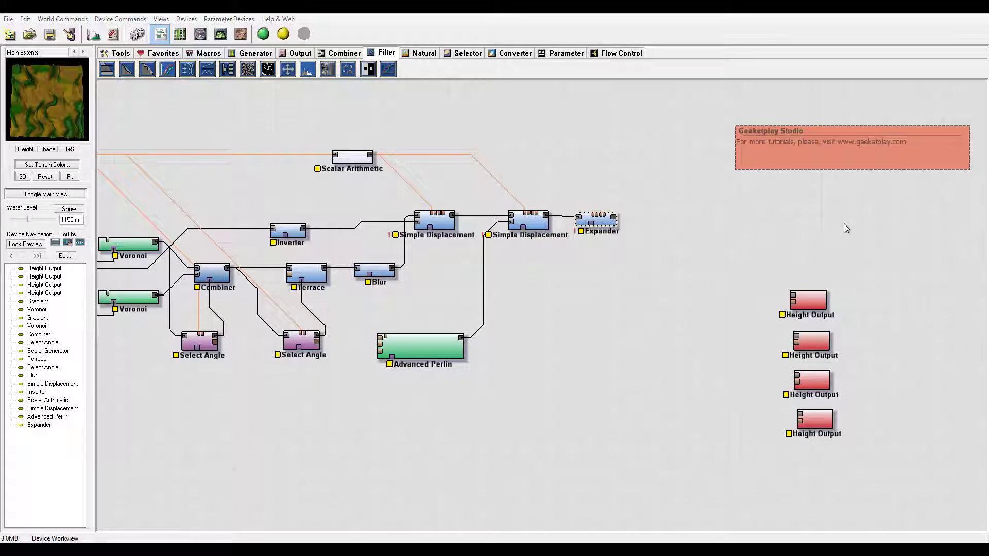
Configure the Expander with action Swell, filter type Hybrid (fast) and distance 18.
{"action": "double_click", "coordinate": [605, 224]}
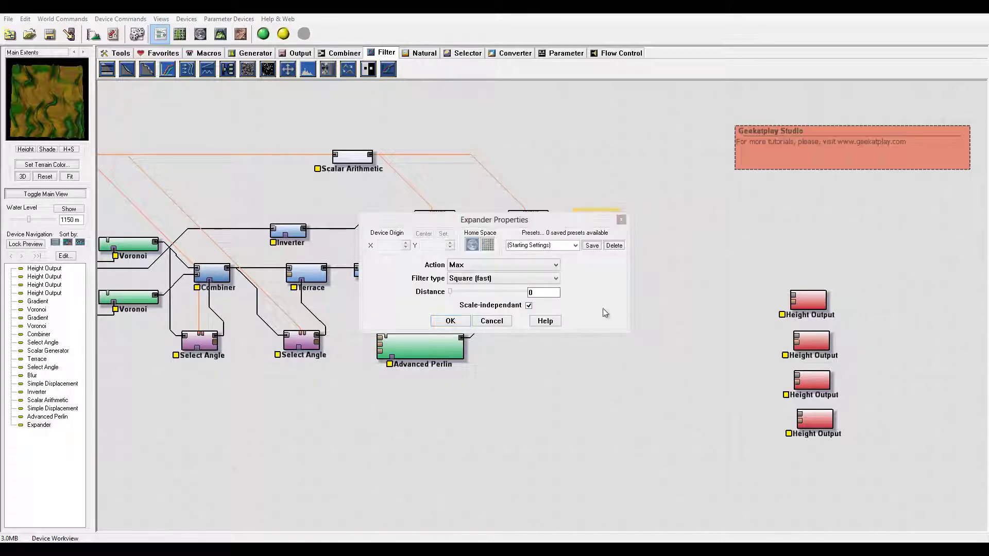
{"action": "left_click", "coordinate": [508, 264]}
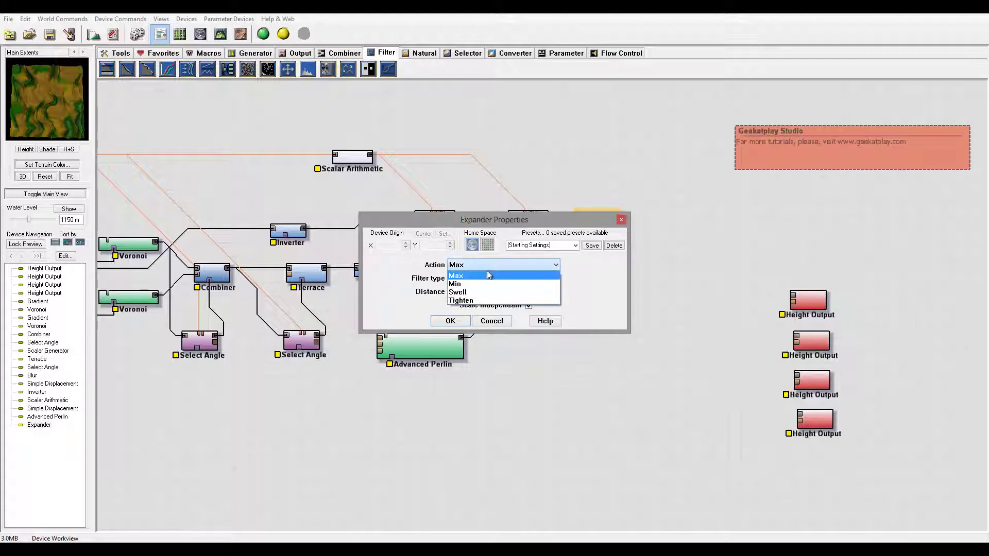
{"action": "left_click", "coordinate": [482, 292]}
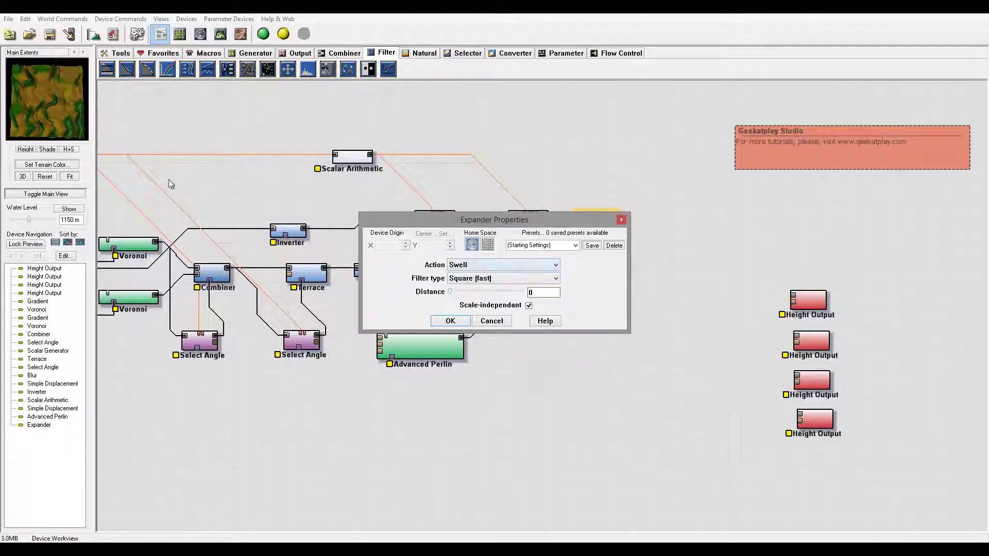
{"action": "left_click", "coordinate": [462, 292]}
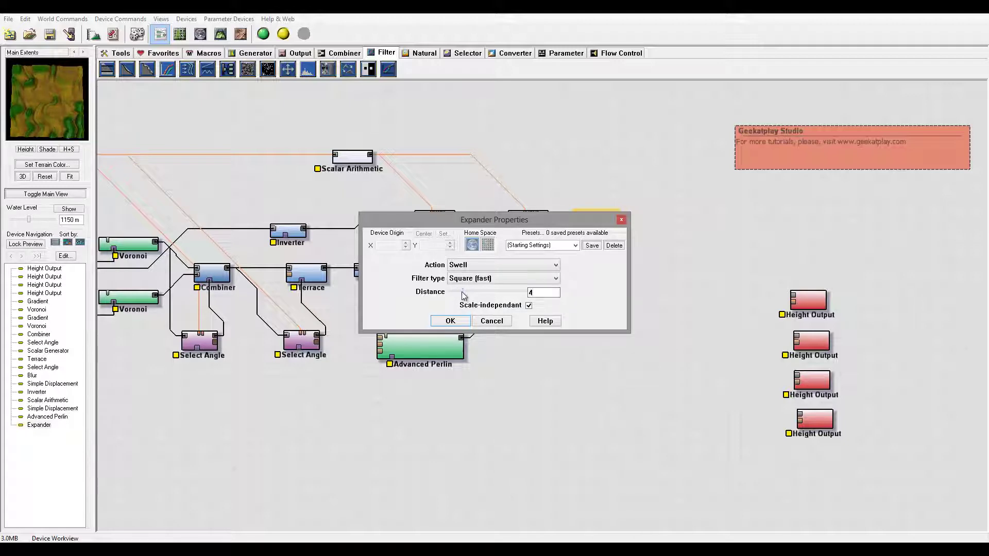
{"action": "left_click", "coordinate": [481, 279]}
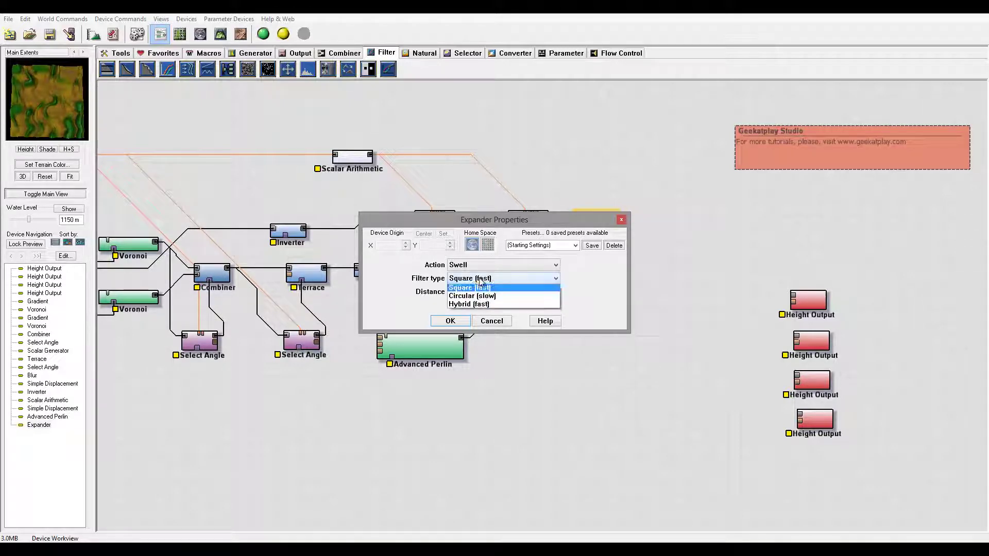
{"action": "left_click", "coordinate": [476, 305]}
{"action": "left_click_drag", "start_coordinate": [456, 290], "coordinate": [480, 292]}
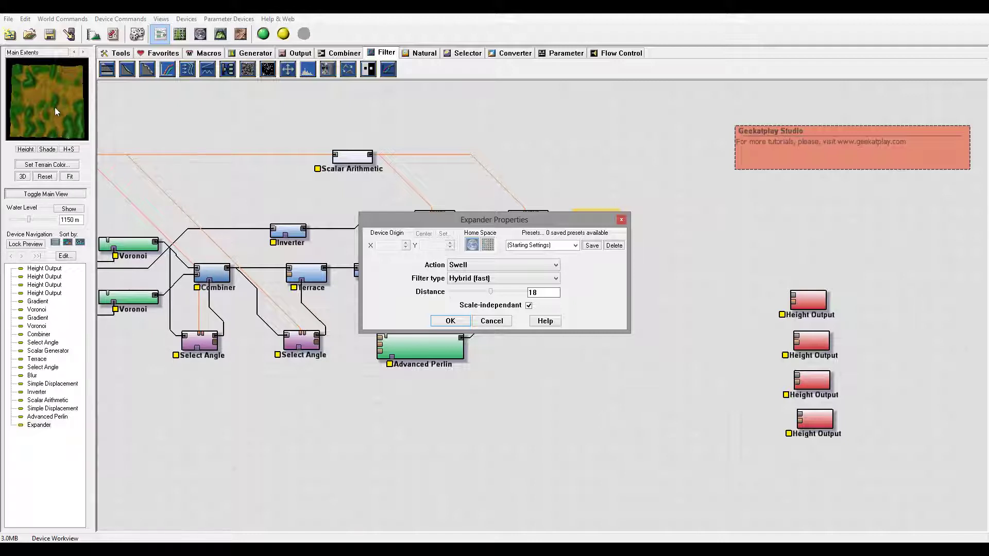
{"action": "left_click", "coordinate": [455, 320]}
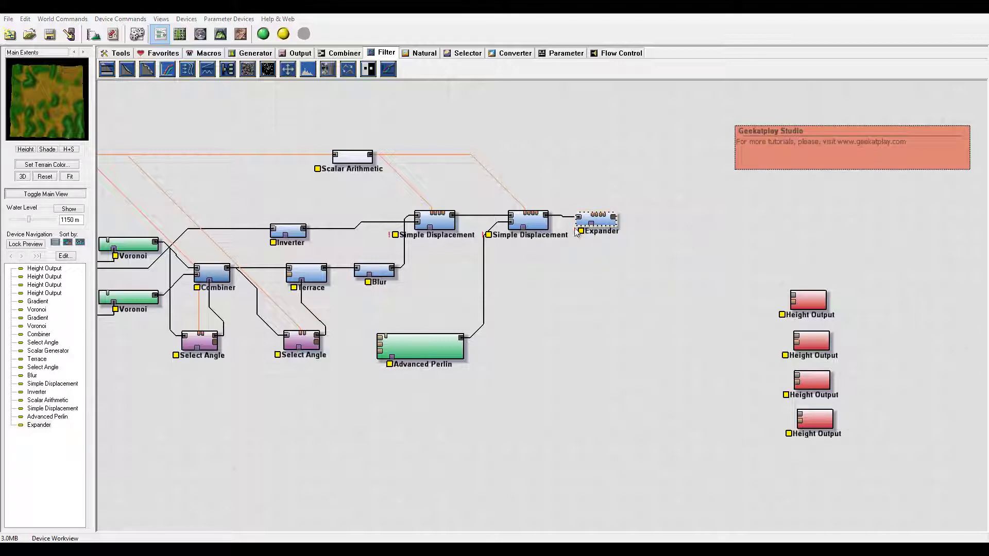
Duplicate the Select Angle device that masks the Terrace and place the copy below the Expander.
{"action": "left_click", "coordinate": [308, 340]}
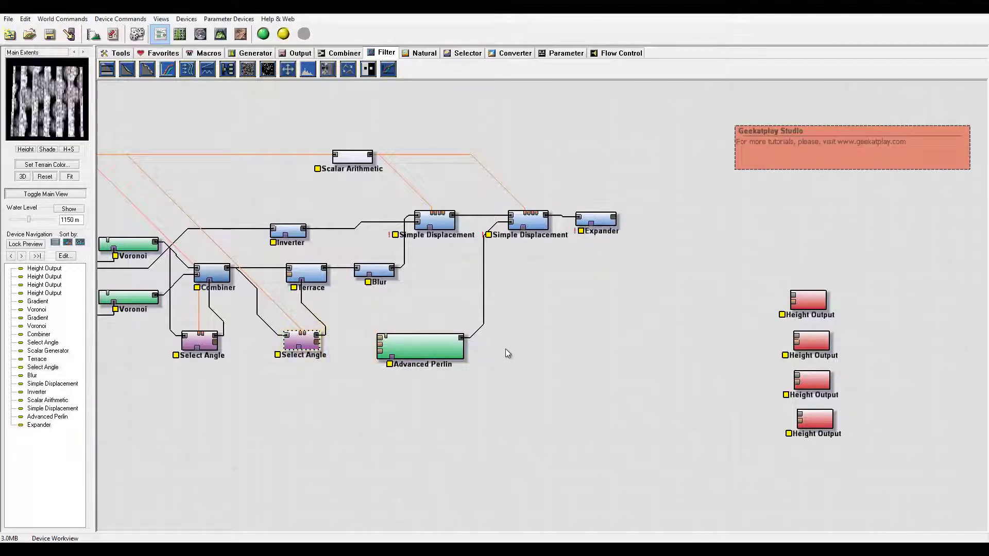
{"action": "key", "text": "ctrl+v"}
{"action": "left_click_drag", "start_coordinate": [304, 341], "coordinate": [577, 348]}
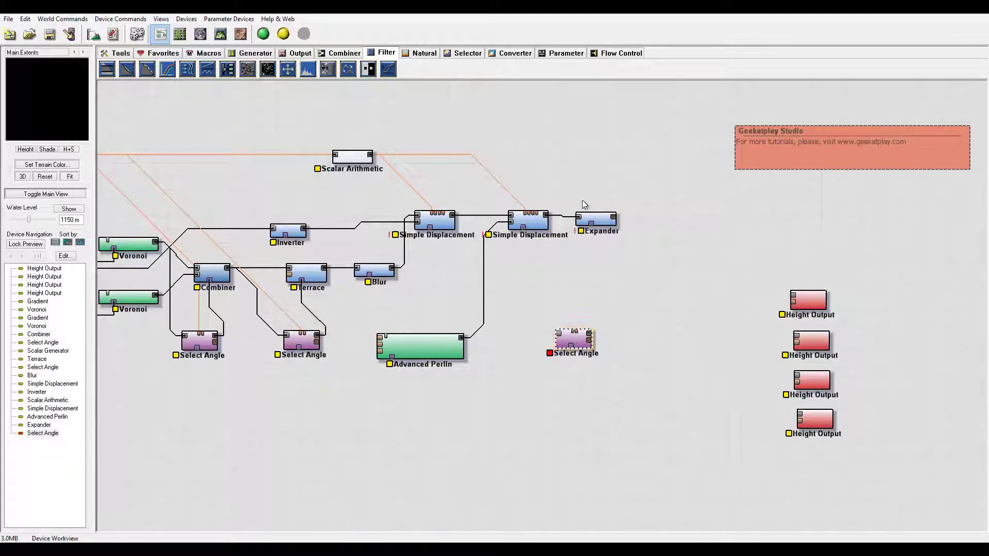
Wire the copied Select Angle's parameter input to the Scalar Generator and its main input to the last Simple Displacement.
{"action": "left_click_drag", "start_coordinate": [573, 331], "coordinate": [176, 155]}
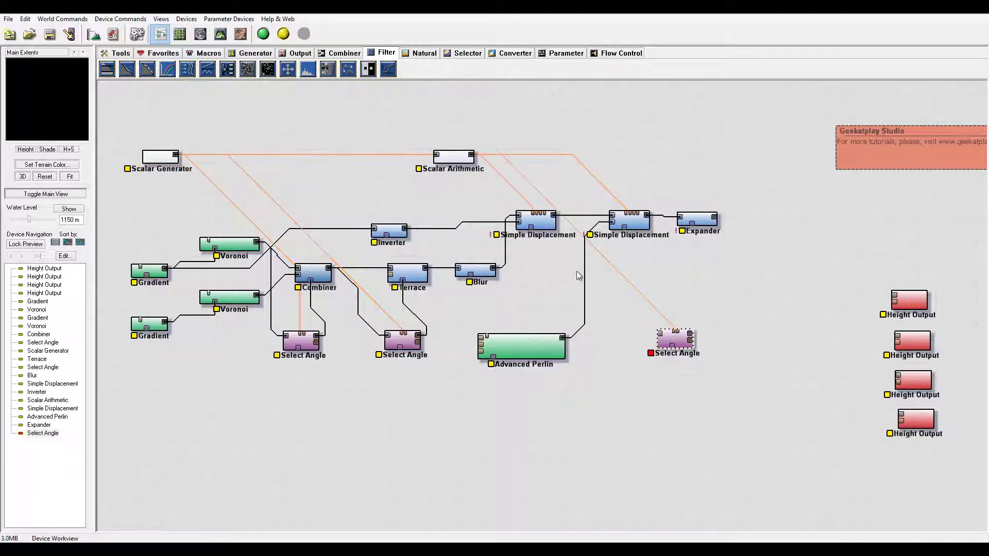
{"action": "left_click_drag", "start_coordinate": [520, 337], "coordinate": [512, 341]}
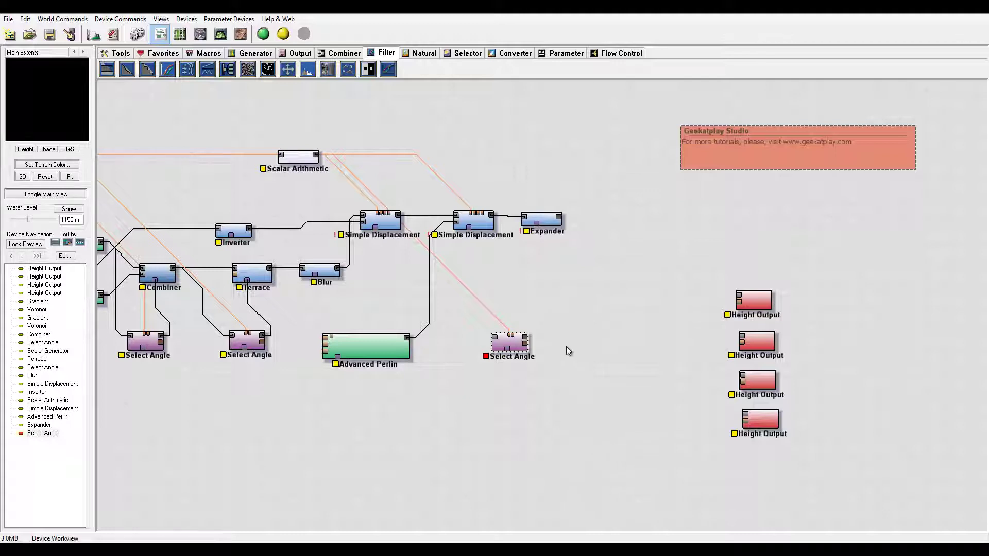
{"action": "left_click_drag", "start_coordinate": [492, 215], "coordinate": [536, 341]}
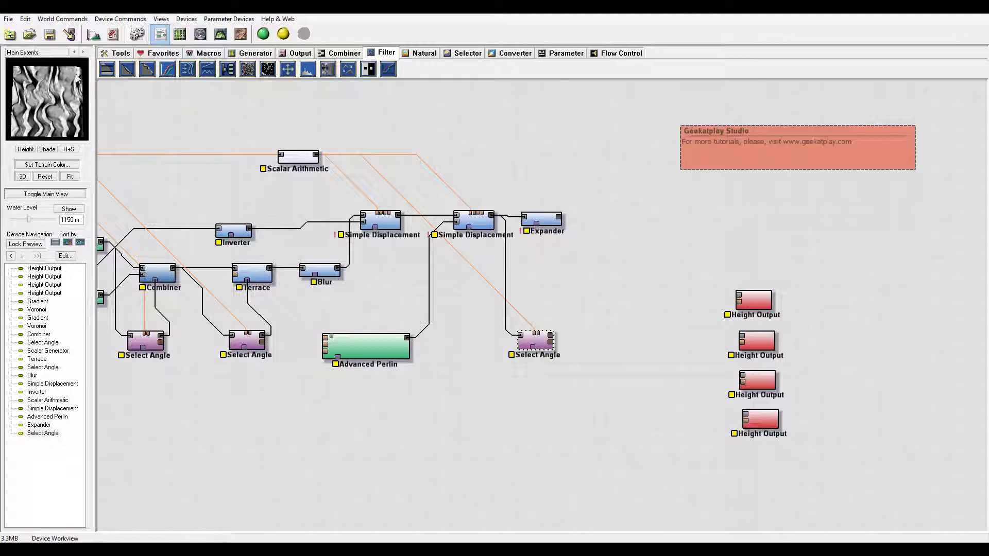
Add a Blur filter beside the copied Select Angle and feed the Select Angle output into it.
{"action": "left_click", "coordinate": [328, 69]}
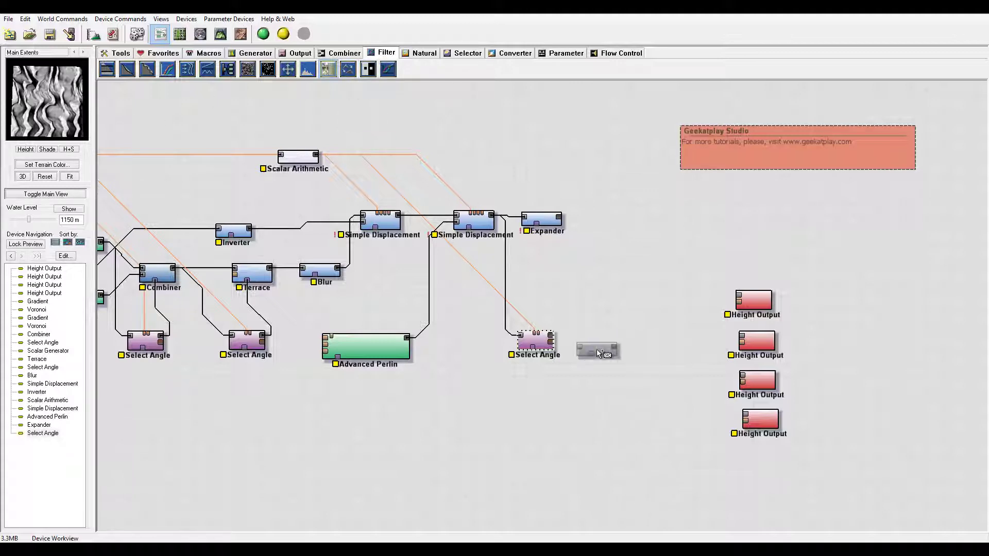
{"action": "left_click", "coordinate": [597, 350]}
{"action": "left_click", "coordinate": [535, 340]}
{"action": "left_click_drag", "start_coordinate": [551, 335], "coordinate": [579, 347]}
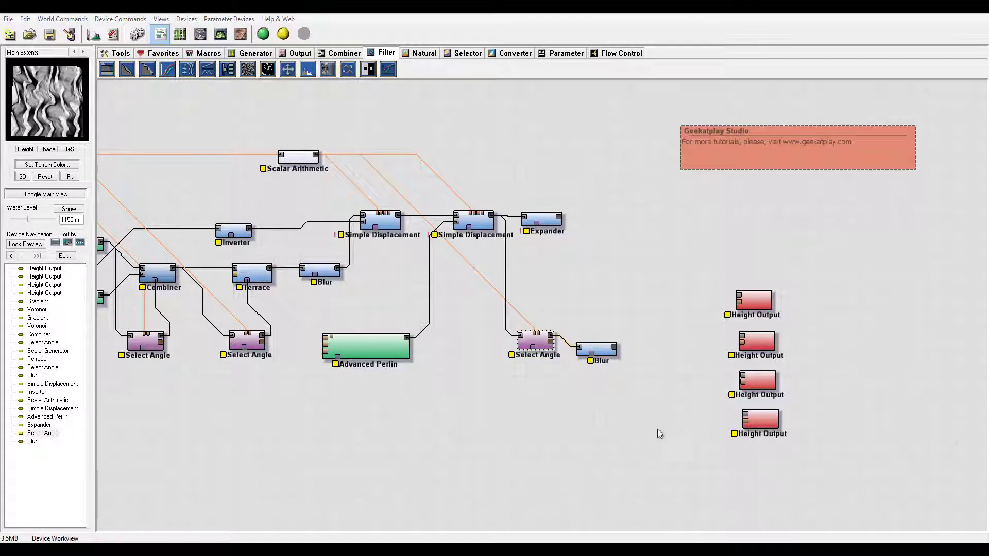
Set the new Blur device's radius to 15, using the Gaussian type.
{"action": "double_click", "coordinate": [597, 349]}
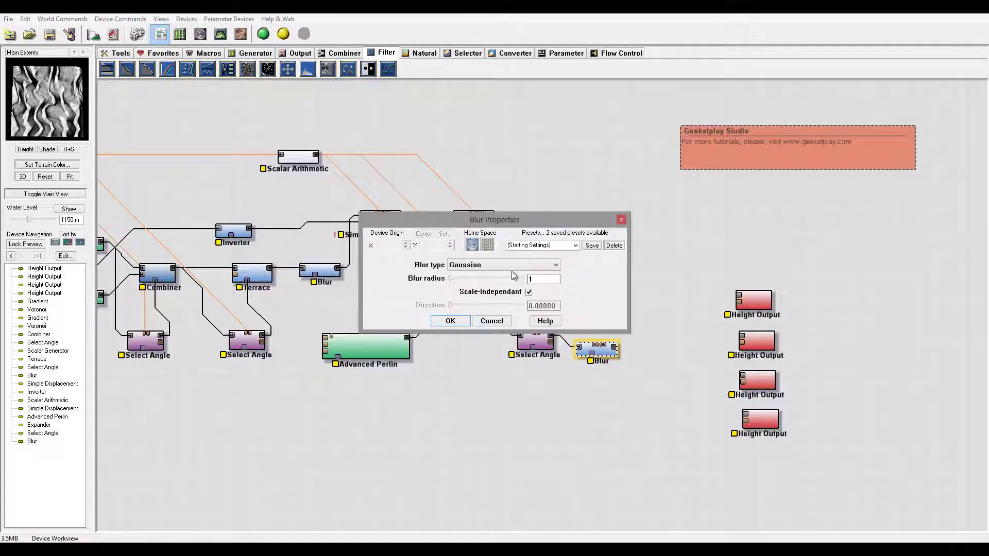
{"action": "left_click_drag", "start_coordinate": [453, 280], "coordinate": [460, 282]}
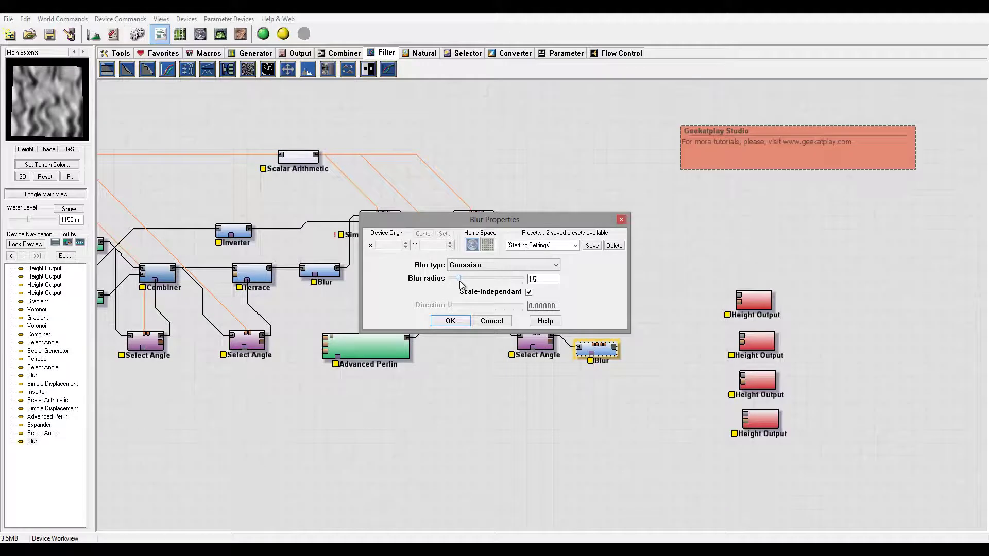
{"action": "left_click", "coordinate": [450, 322]}
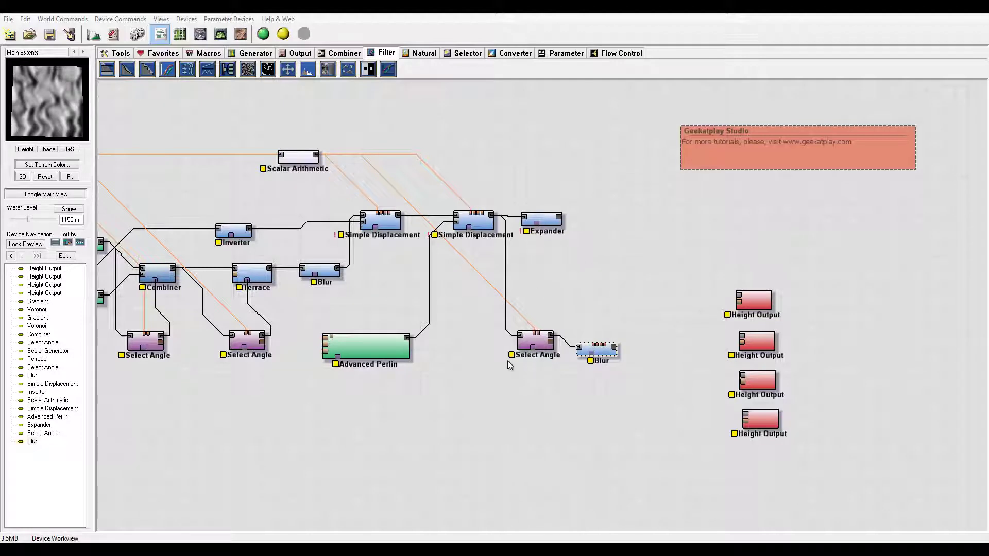
Spread out the network by moving the copied Select Angle away from its Blur and the Expander farther from the Simple Displacement.
{"action": "left_click_drag", "start_coordinate": [529, 347], "coordinate": [477, 345]}
{"action": "left_click_drag", "start_coordinate": [542, 219], "coordinate": [608, 219]}
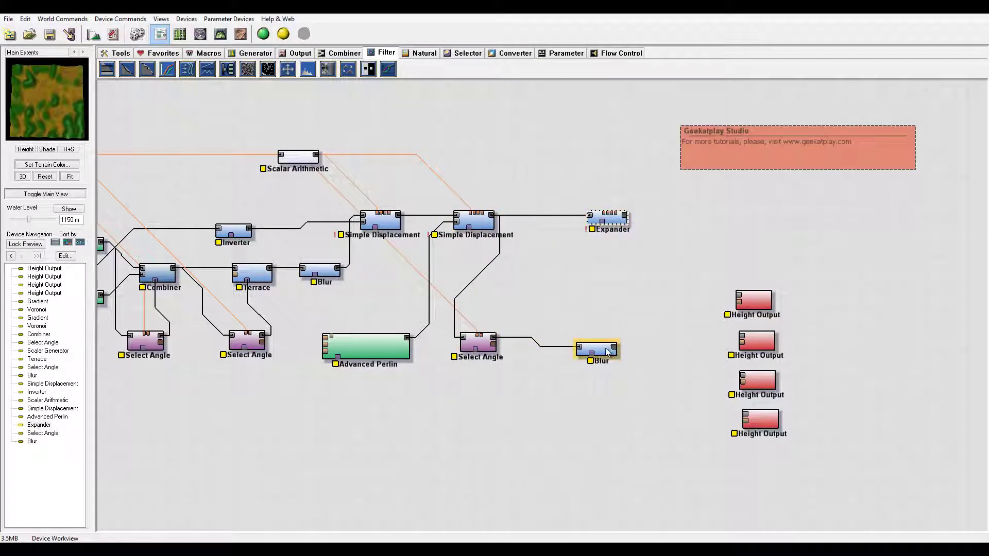
Try the new Blur's output as the Expander's mask input, and disconnect it again.
{"action": "left_click_drag", "start_coordinate": [615, 346], "coordinate": [601, 223]}
{"action": "left_click", "coordinate": [601, 220]}
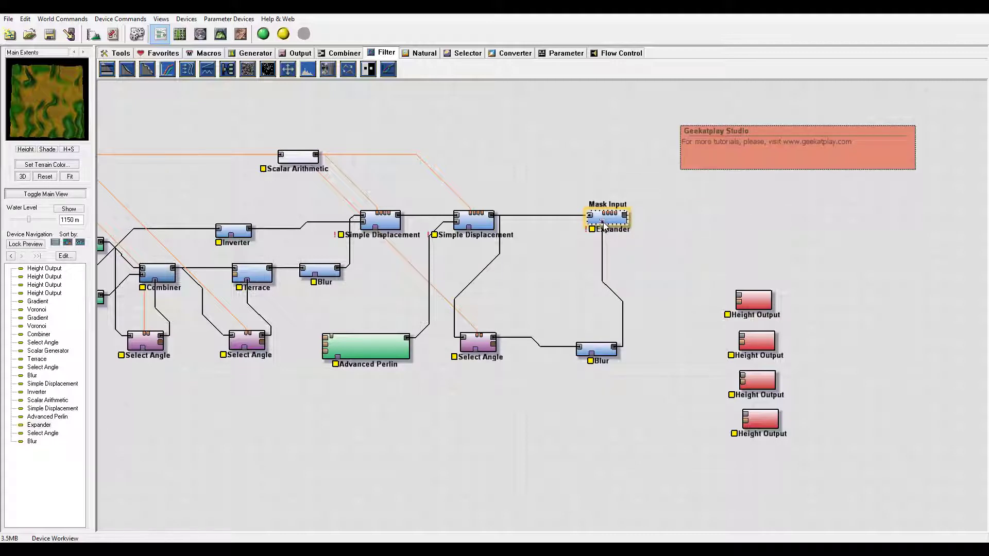
{"action": "left_click_drag", "start_coordinate": [604, 223], "coordinate": [606, 238]}
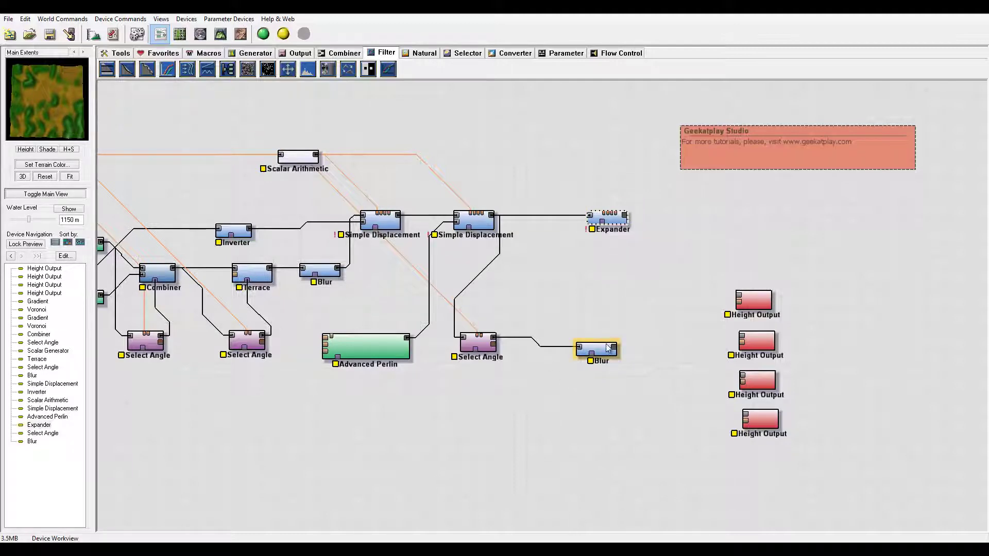
Move the new Blur closer to its Select Angle and place an Inverter filter between the Blur and the Expander.
{"action": "left_click_drag", "start_coordinate": [609, 353], "coordinate": [566, 342]}
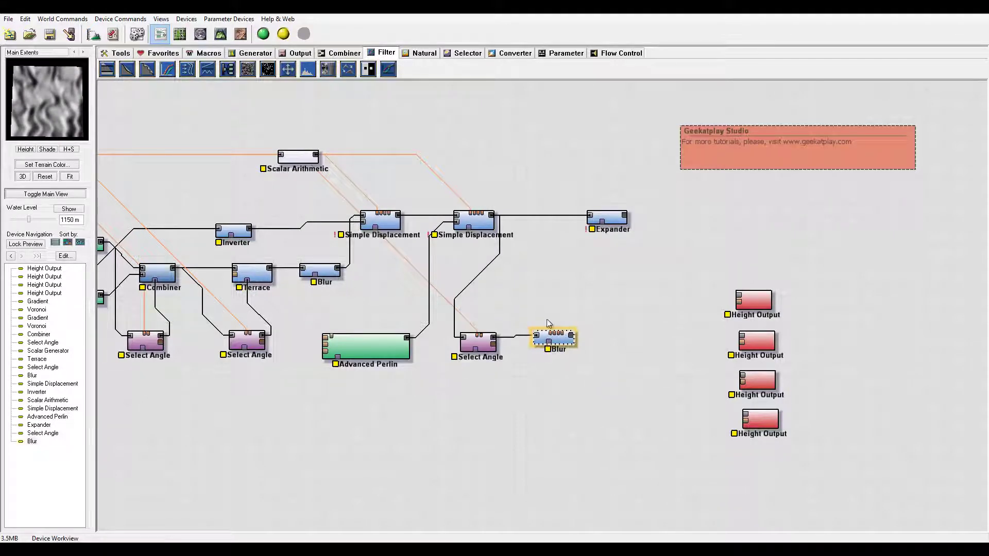
{"action": "left_click", "coordinate": [347, 67]}
{"action": "left_click", "coordinate": [574, 302]}
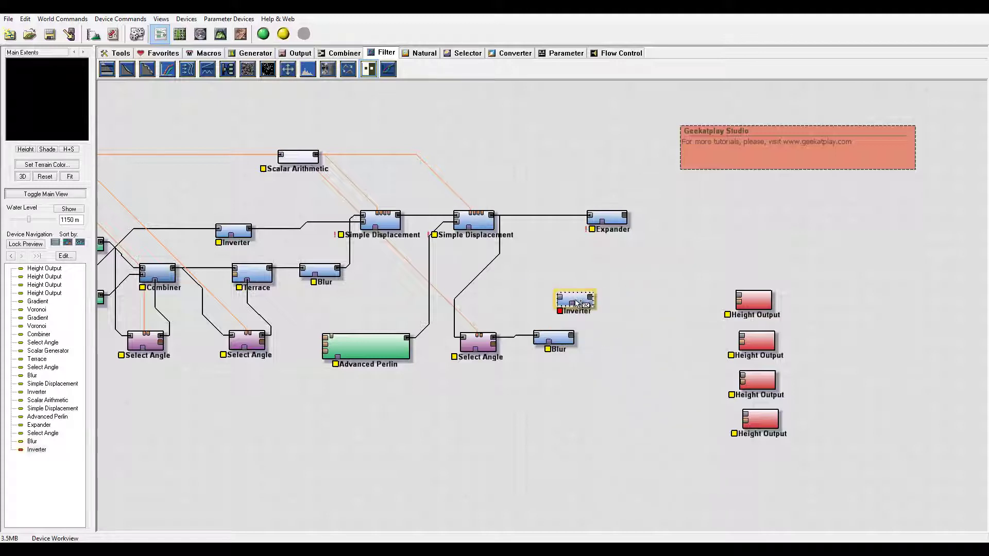
Connect the Blur to the new Inverter and the Inverter's output to the Expander's mask input.
{"action": "left_click", "coordinate": [572, 335]}
{"action": "left_click_drag", "start_coordinate": [572, 336], "coordinate": [615, 275]}
{"action": "left_click_drag", "start_coordinate": [607, 227], "coordinate": [604, 225]}
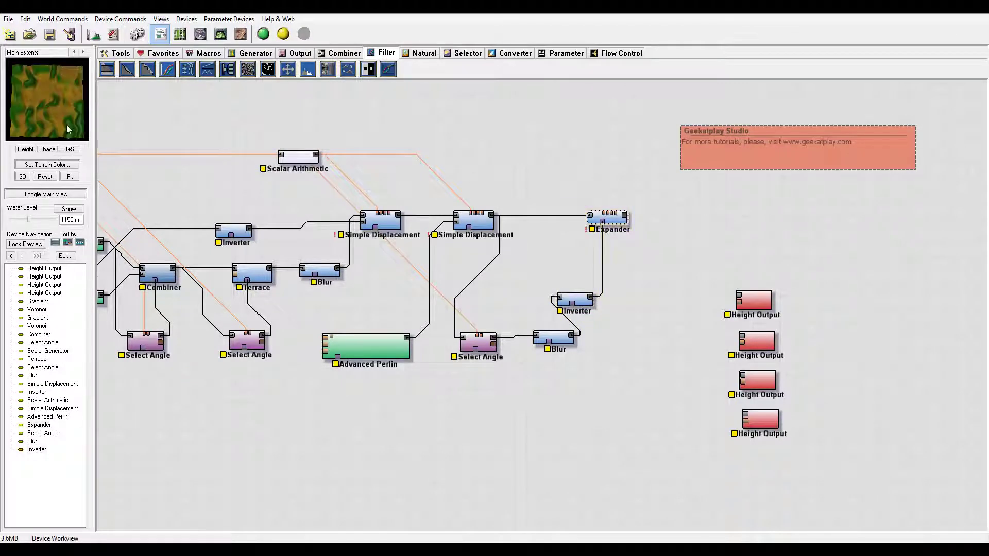
Inspect the Expander's masked terrain in the 3D view from a closer, steeper angle and return to the device network.
{"action": "left_click", "coordinate": [220, 34]}
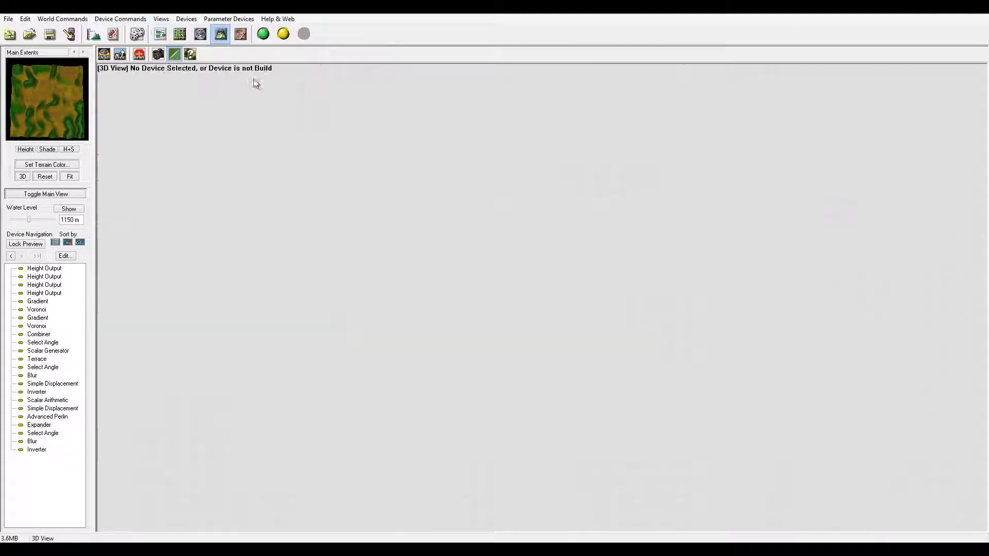
{"action": "scroll", "coordinate": [464, 294], "scroll_direction": "up", "scroll_amount": 5}
{"action": "scroll", "coordinate": [461, 292], "scroll_direction": "down", "scroll_amount": 5}
{"action": "left_click_drag", "start_coordinate": [618, 358], "coordinate": [661, 395]}
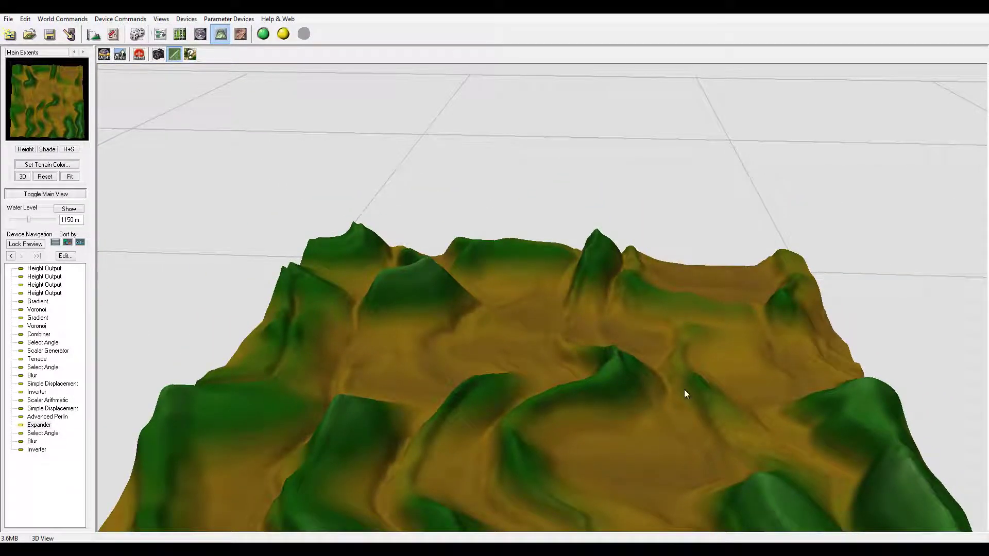
{"action": "left_click", "coordinate": [160, 34]}
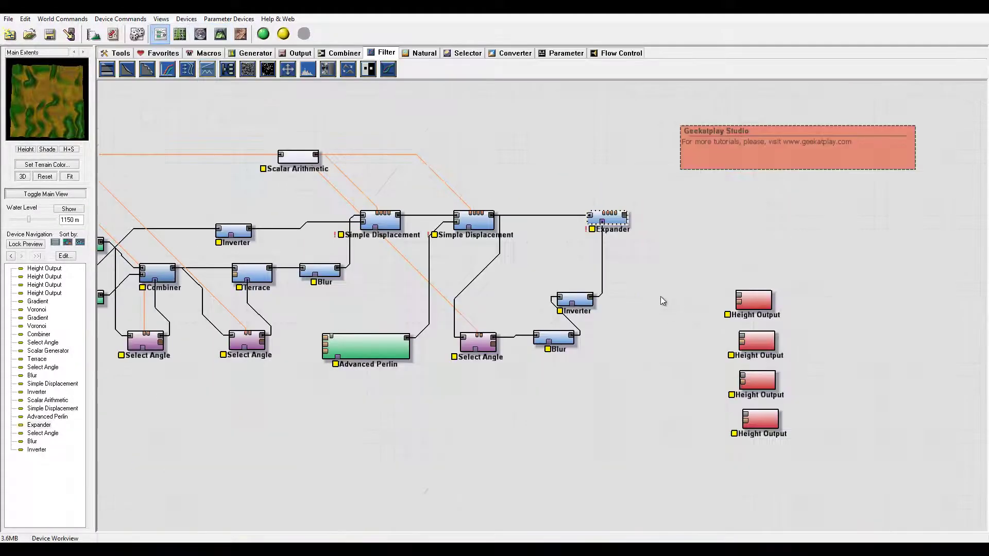
Set the Expander's swell distance to 32.
{"action": "double_click", "coordinate": [617, 223]}
{"action": "left_click_drag", "start_coordinate": [512, 292], "coordinate": [484, 292]}
{"action": "type", "text": "2"}
{"action": "left_click_drag", "start_coordinate": [522, 293], "coordinate": [574, 301]}
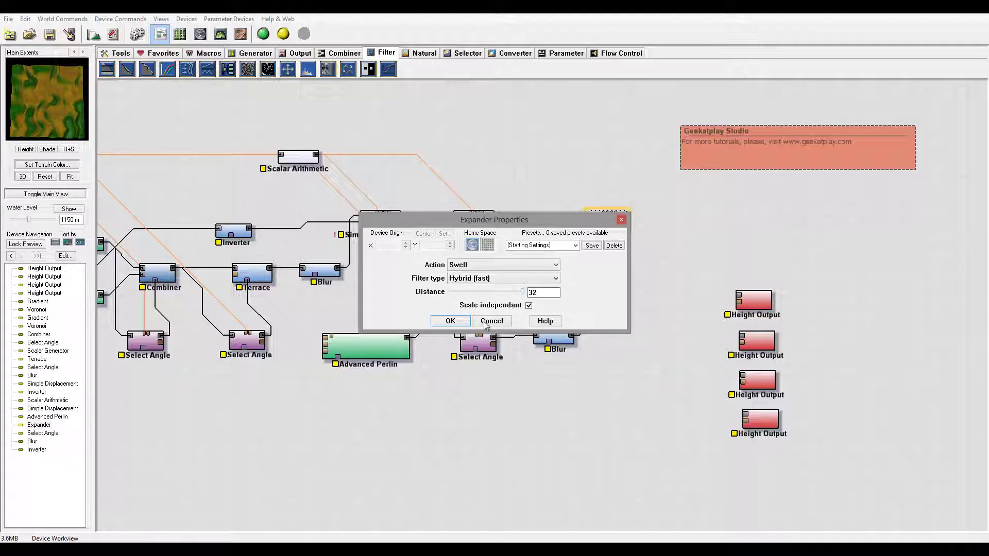
{"action": "left_click", "coordinate": [452, 321]}
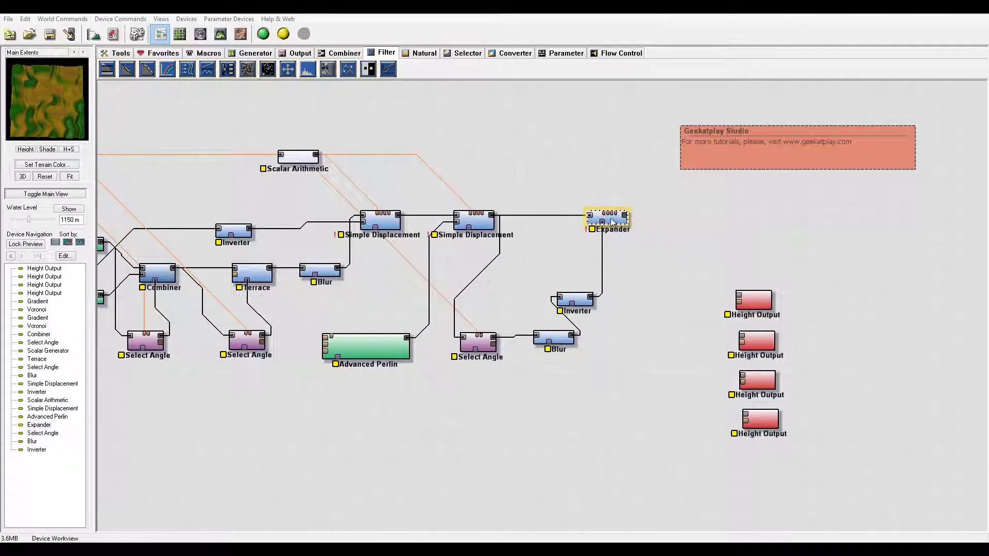
Tidy the network by moving the Expander closer to the Simple Displacement and shifting the mask's Blur and Inverter to fit beneath it.
{"action": "left_click_drag", "start_coordinate": [628, 222], "coordinate": [592, 222]}
{"action": "left_click", "coordinate": [560, 350]}
{"action": "left_click_drag", "start_coordinate": [559, 347], "coordinate": [552, 352]}
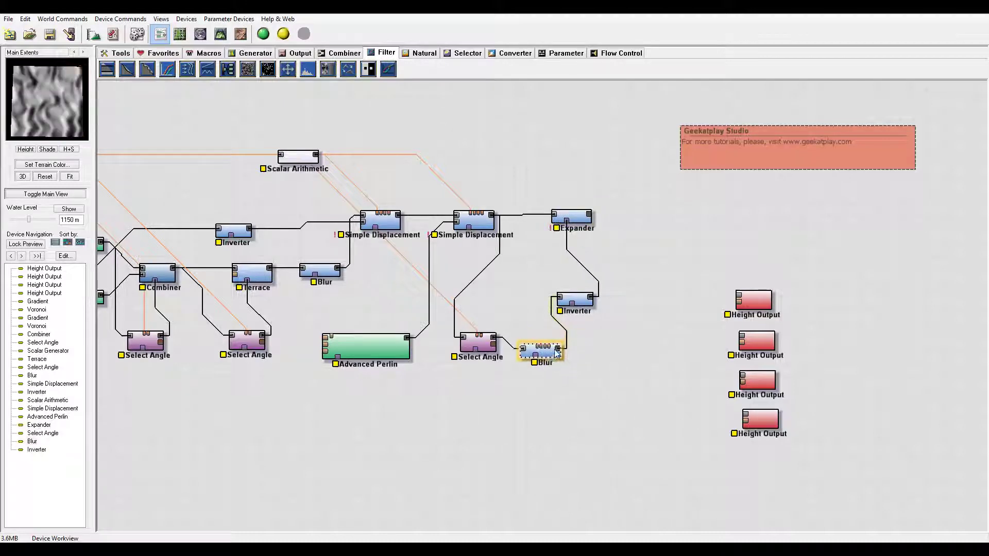
{"action": "left_click_drag", "start_coordinate": [578, 304], "coordinate": [557, 303]}
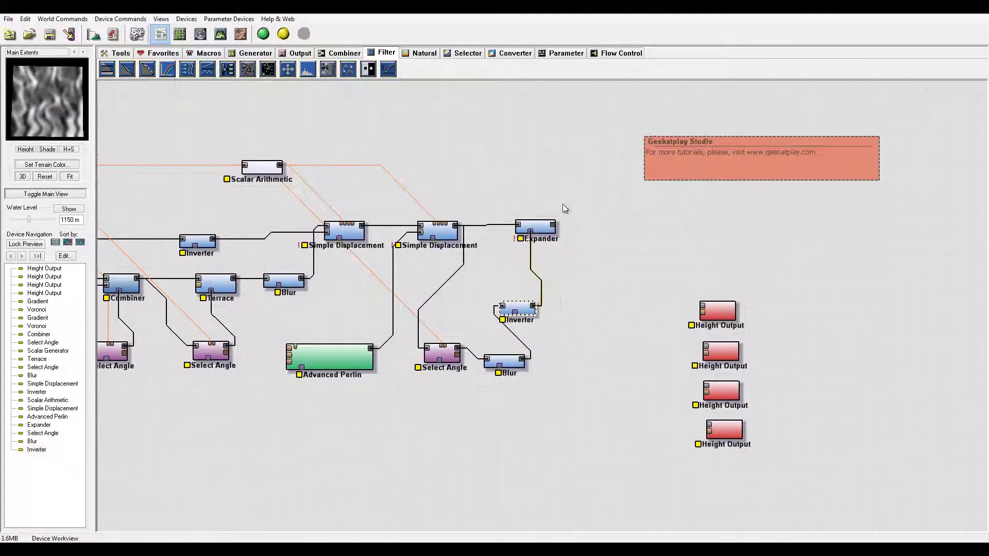
Place a new Blur filter after the Expander and feed it the Expander's primary output.
{"action": "left_click", "coordinate": [329, 68]}
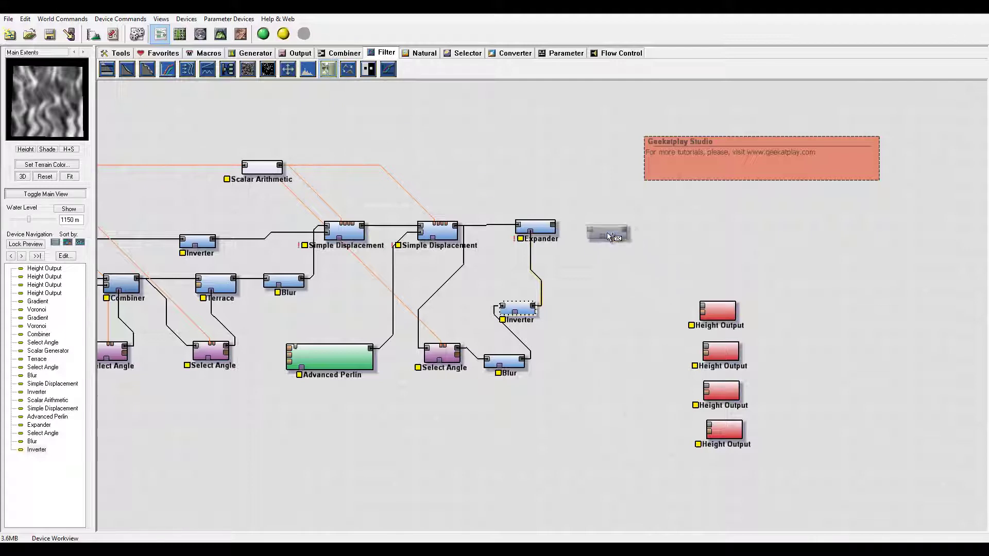
{"action": "left_click", "coordinate": [598, 229]}
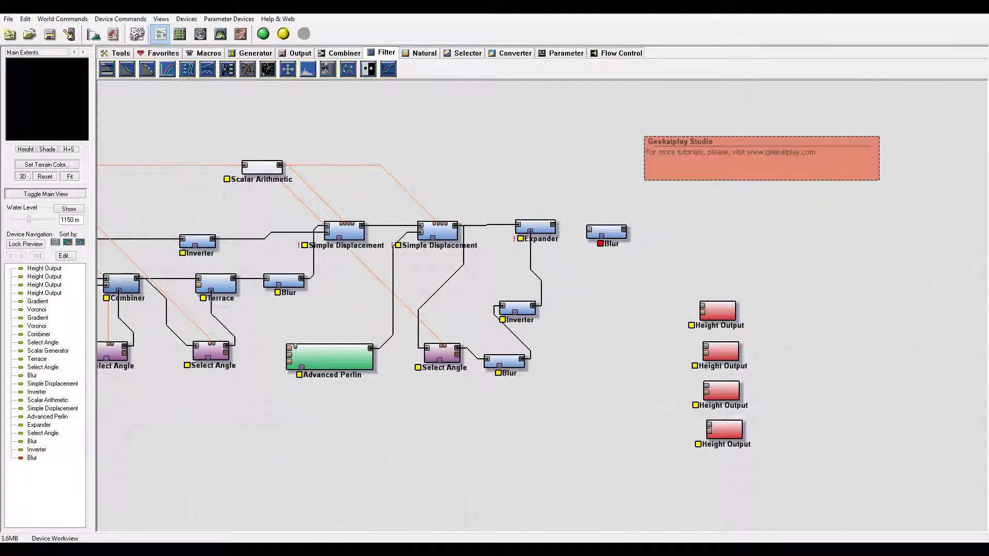
{"action": "left_click", "coordinate": [553, 226]}
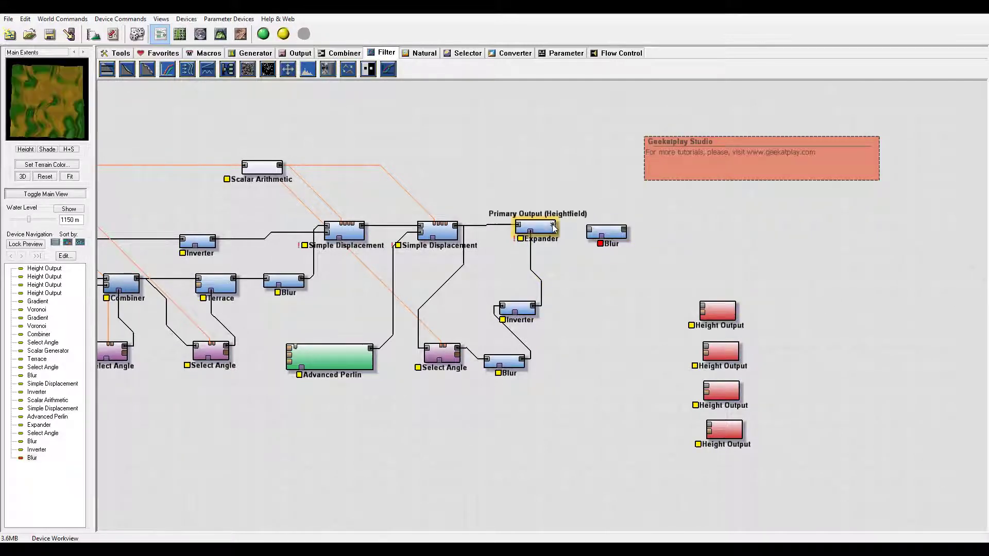
Set the new Blur's radius to 31 and move it slightly farther from the Expander.
{"action": "double_click", "coordinate": [592, 237]}
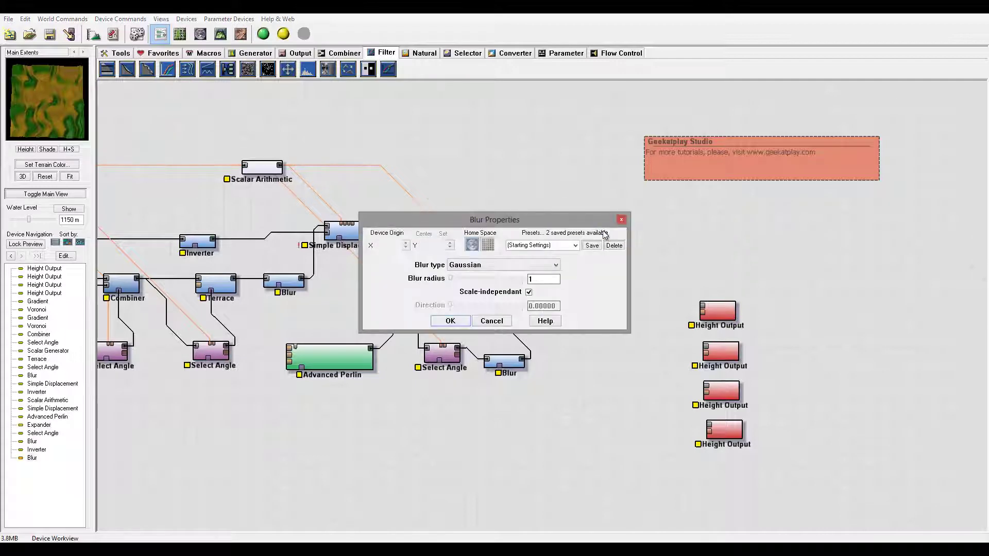
{"action": "left_click_drag", "start_coordinate": [453, 280], "coordinate": [472, 281]}
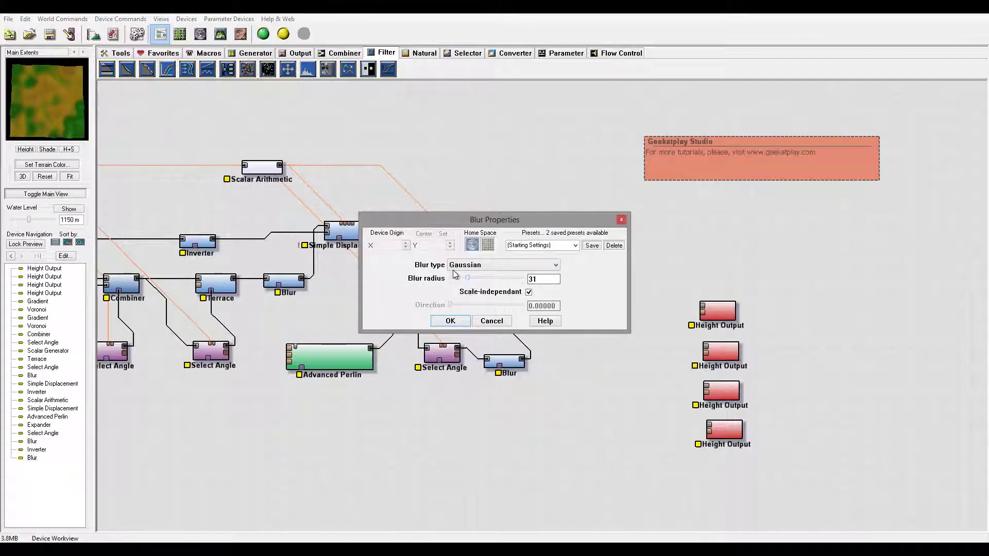
{"action": "left_click", "coordinate": [450, 322]}
{"action": "left_click_drag", "start_coordinate": [584, 236], "coordinate": [618, 233]}
Compare the Expander and new Blur previews, and connect the Inverter's output to that Blur's mask input.
{"action": "left_click", "coordinate": [541, 232]}
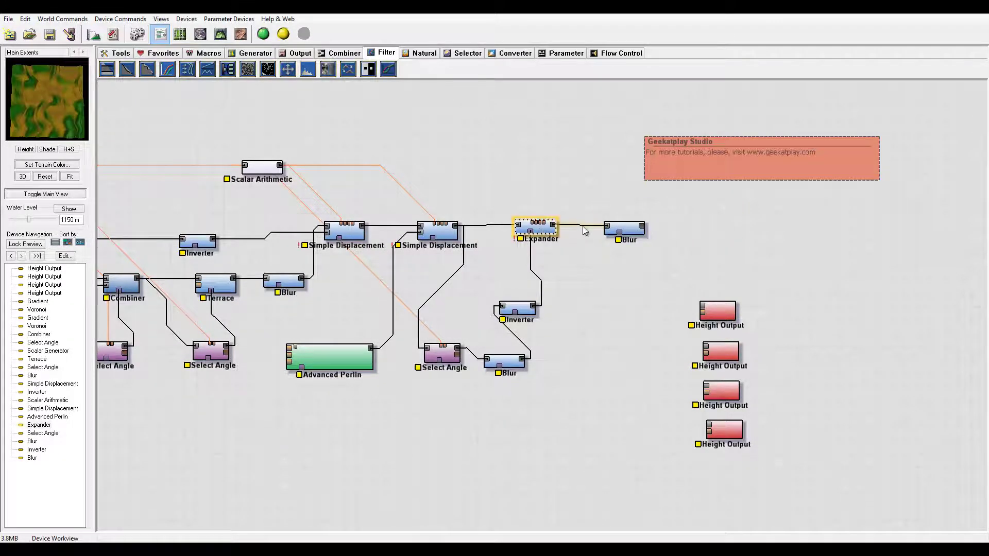
{"action": "left_click", "coordinate": [624, 228]}
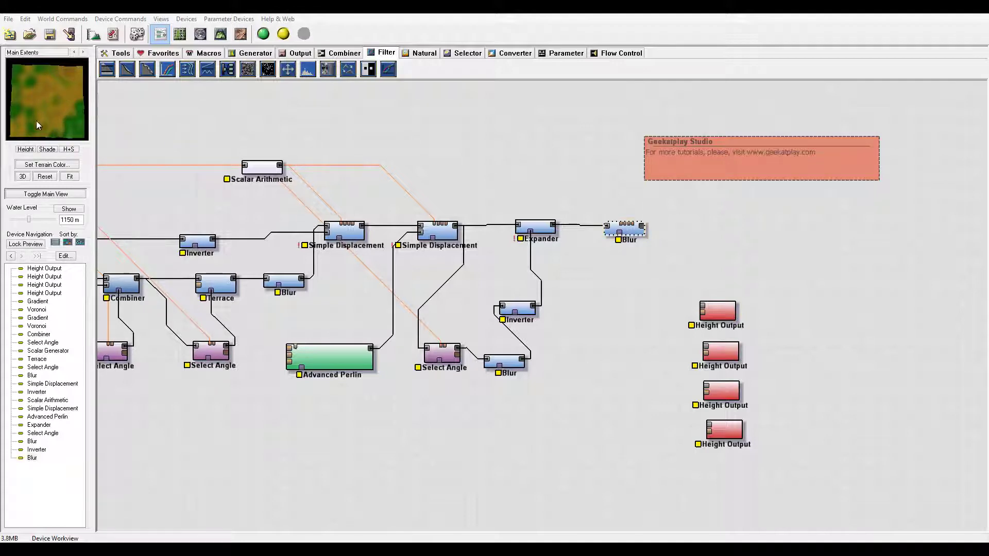
{"action": "left_click_drag", "start_coordinate": [535, 306], "coordinate": [624, 237]}
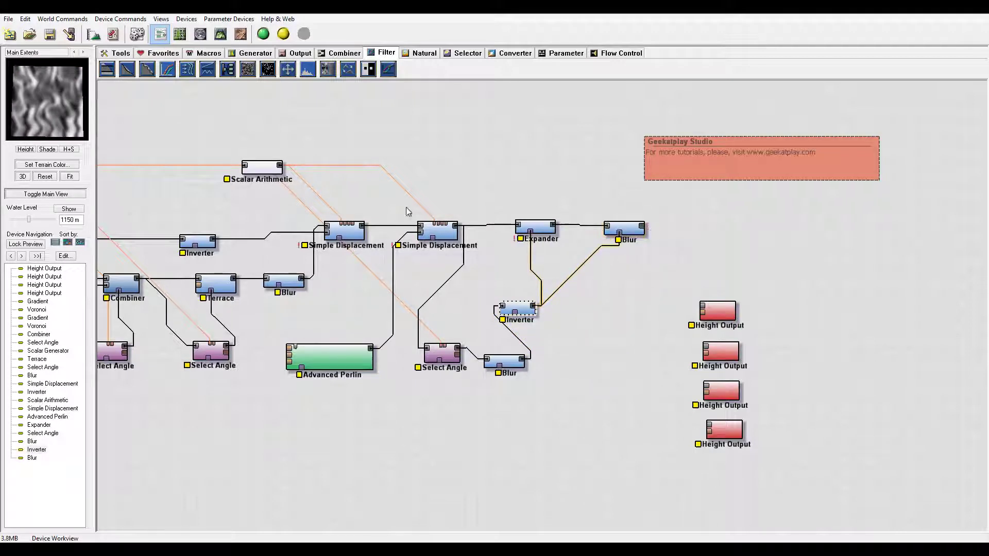
{"action": "left_click", "coordinate": [626, 230]}
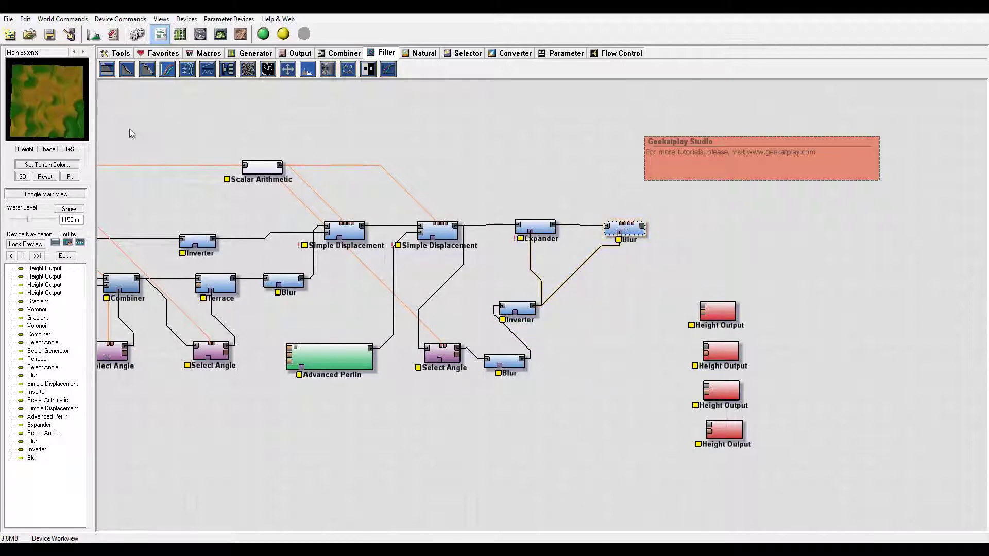
Orbit the masked Blur's terrain in the 3D view to check the softened slopes, and return to the network.
{"action": "left_click", "coordinate": [220, 34]}
{"action": "left_click_drag", "start_coordinate": [531, 365], "coordinate": [590, 359]}
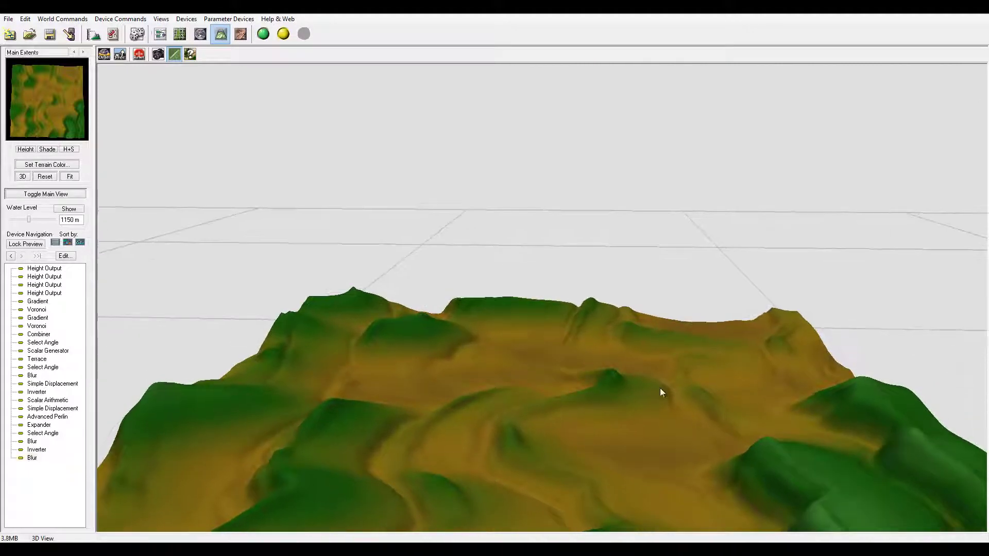
{"action": "left_click_drag", "start_coordinate": [545, 396], "coordinate": [400, 272]}
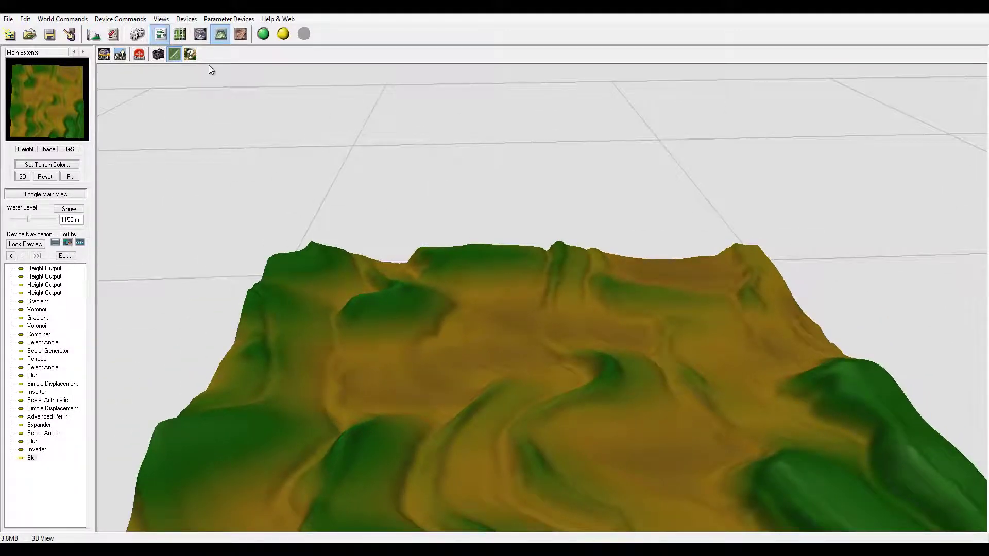
{"action": "left_click", "coordinate": [160, 34]}
Move the four Height Outputs and the Geekatplay Studio note farther from the device chain to free up space.
{"action": "left_click_drag", "start_coordinate": [739, 267], "coordinate": [690, 487]}
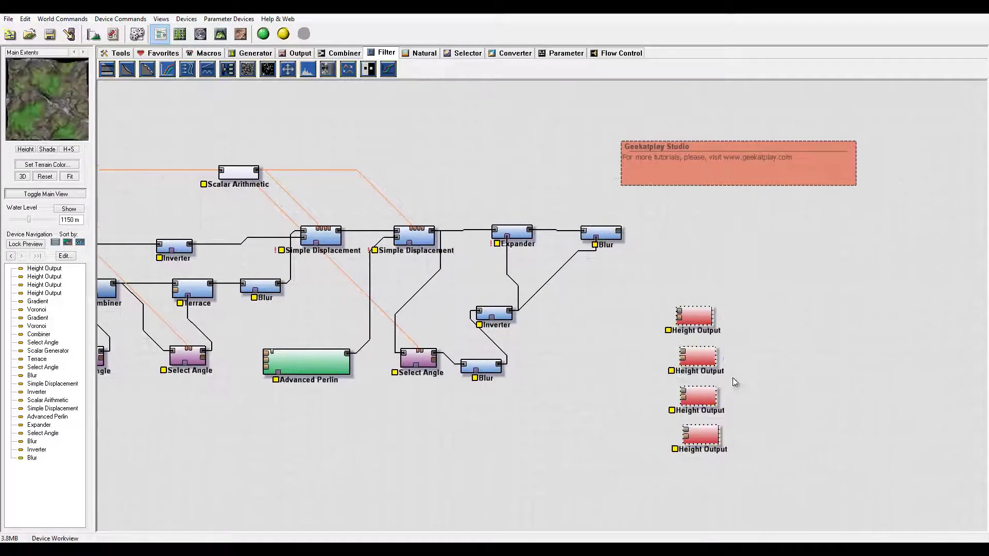
{"action": "left_click_drag", "start_coordinate": [695, 316], "coordinate": [855, 211]}
{"action": "left_click_drag", "start_coordinate": [745, 193], "coordinate": [817, 101]}
{"action": "left_click", "coordinate": [713, 184]}
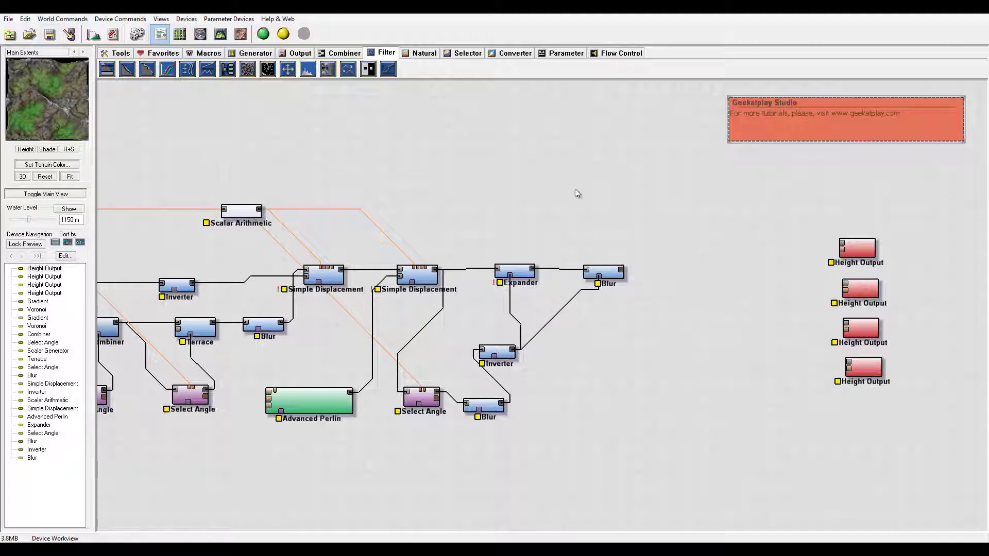
Examine the final Blur's terrain in the 3D view again and go back to the network.
{"action": "left_click", "coordinate": [612, 273]}
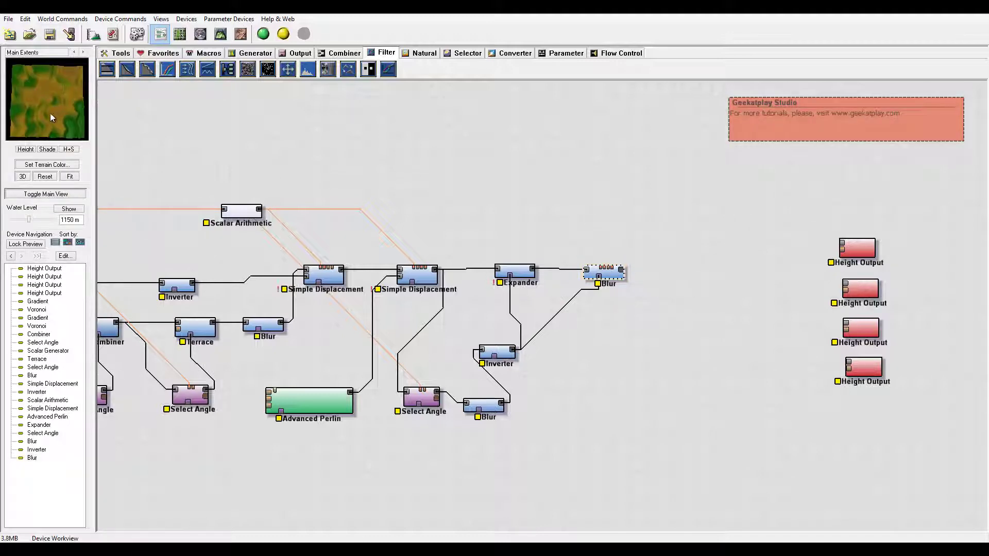
{"action": "left_click", "coordinate": [221, 34]}
{"action": "left_click_drag", "start_coordinate": [576, 307], "coordinate": [593, 335]}
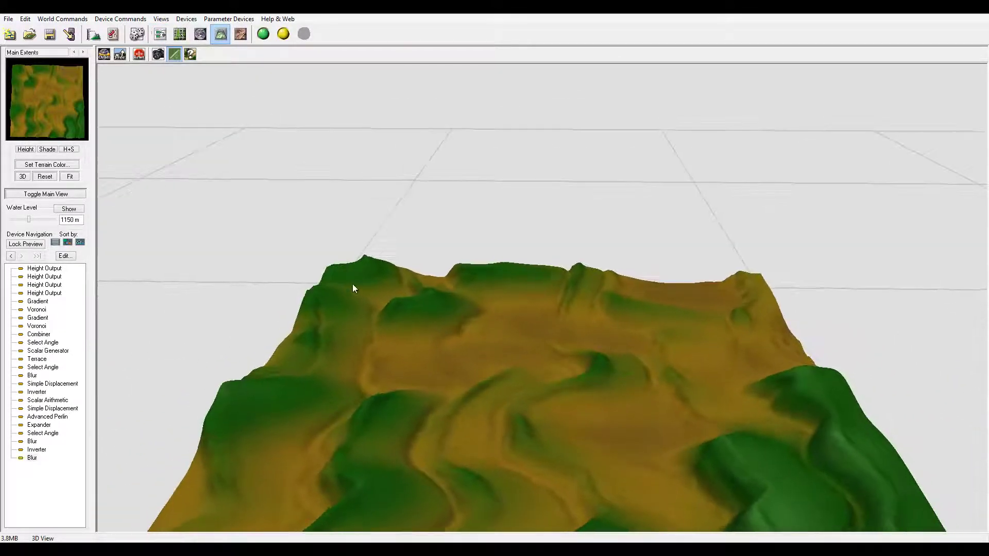
{"action": "left_click", "coordinate": [160, 34]}
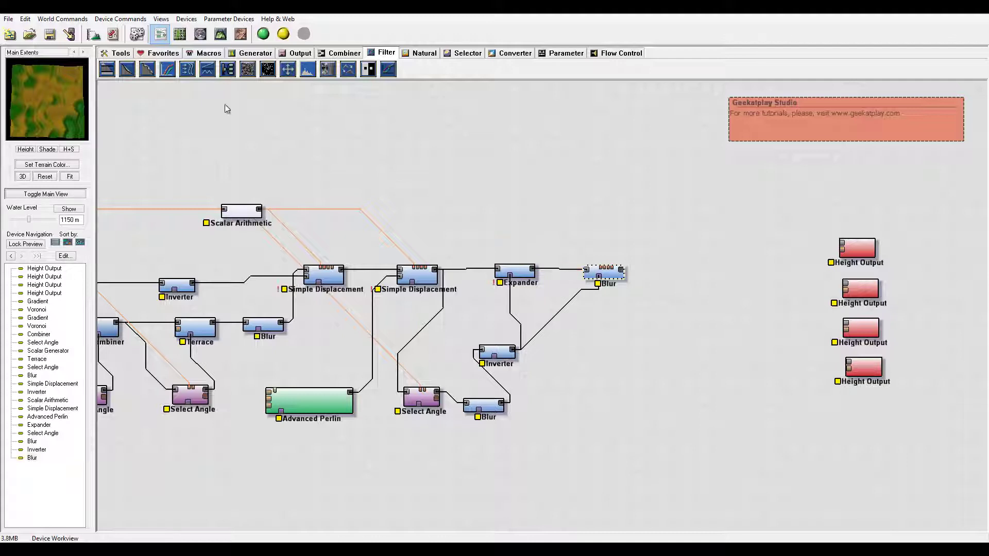
Place a Clamp filter after the last Blur and connect the Blur's output to it.
{"action": "left_click", "coordinate": [107, 69]}
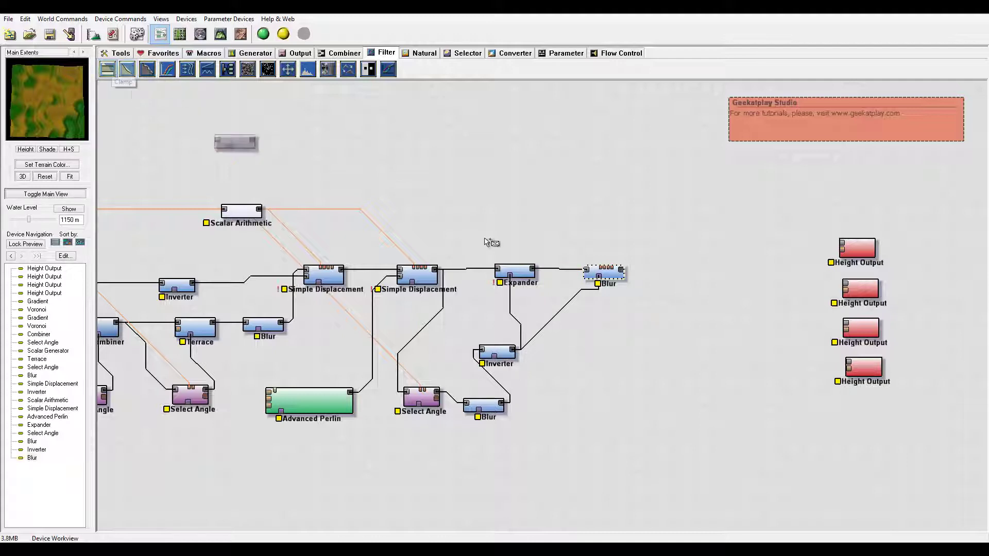
{"action": "left_click", "coordinate": [670, 276]}
{"action": "left_click_drag", "start_coordinate": [623, 270], "coordinate": [656, 272]}
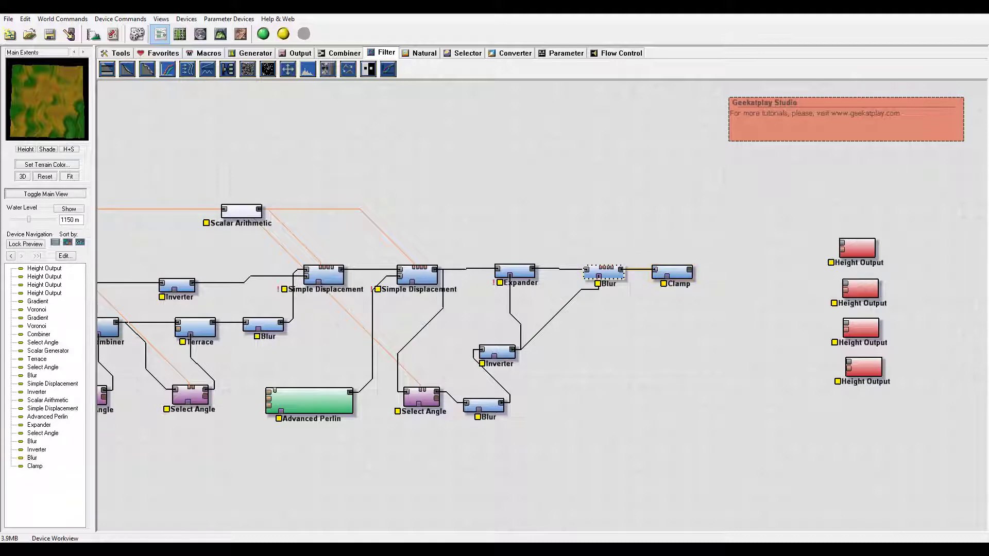
Set the Clamp's height range from 157.5 m to 2021.25 m with the Clamp style.
{"action": "double_click", "coordinate": [672, 273]}
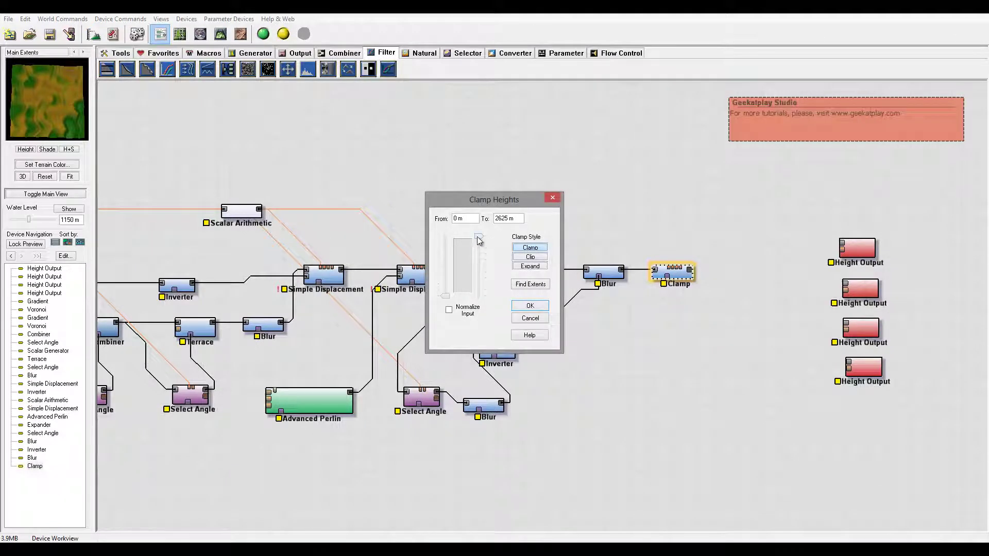
{"action": "left_click_drag", "start_coordinate": [478, 238], "coordinate": [474, 247]}
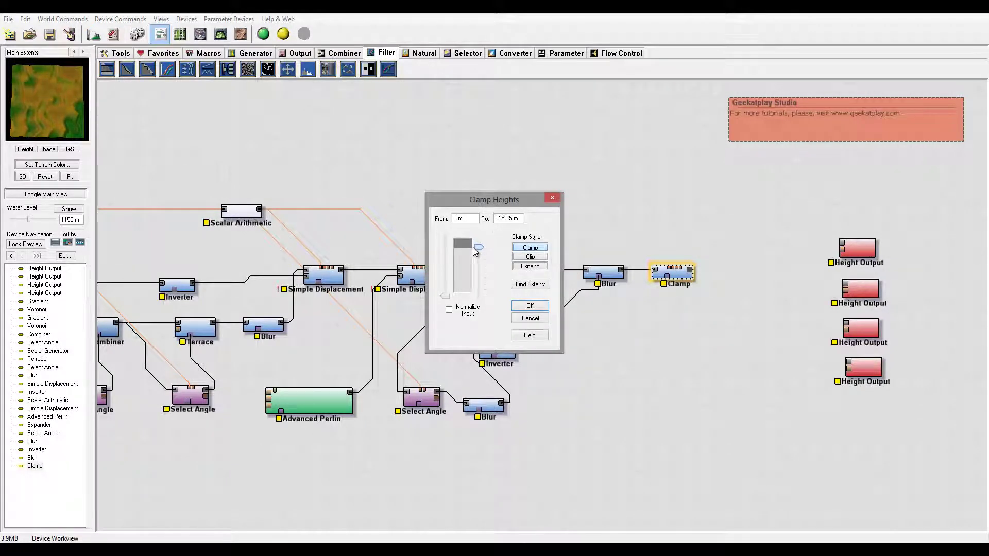
{"action": "left_click_drag", "start_coordinate": [445, 300], "coordinate": [445, 297]}
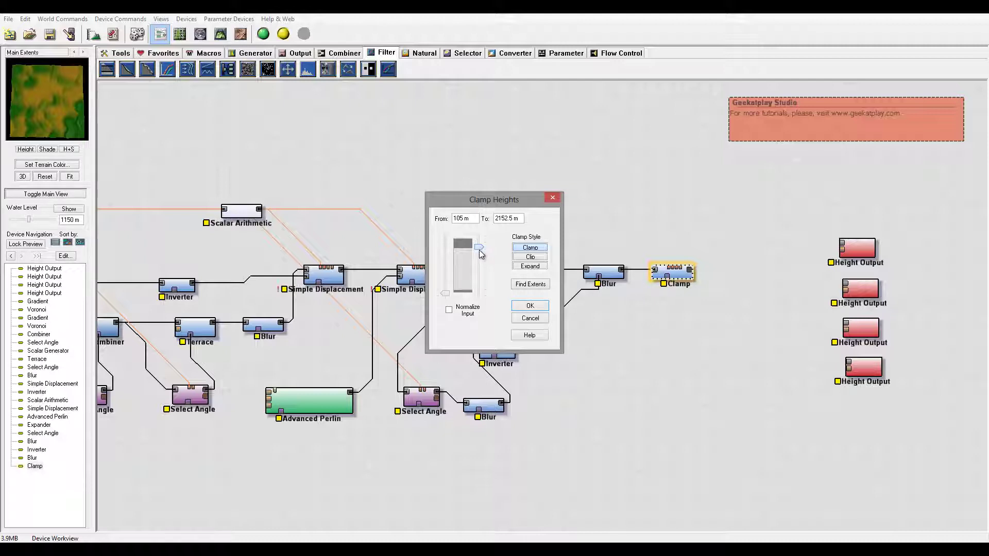
{"action": "left_click_drag", "start_coordinate": [479, 251], "coordinate": [478, 251]}
{"action": "left_click", "coordinate": [444, 292]}
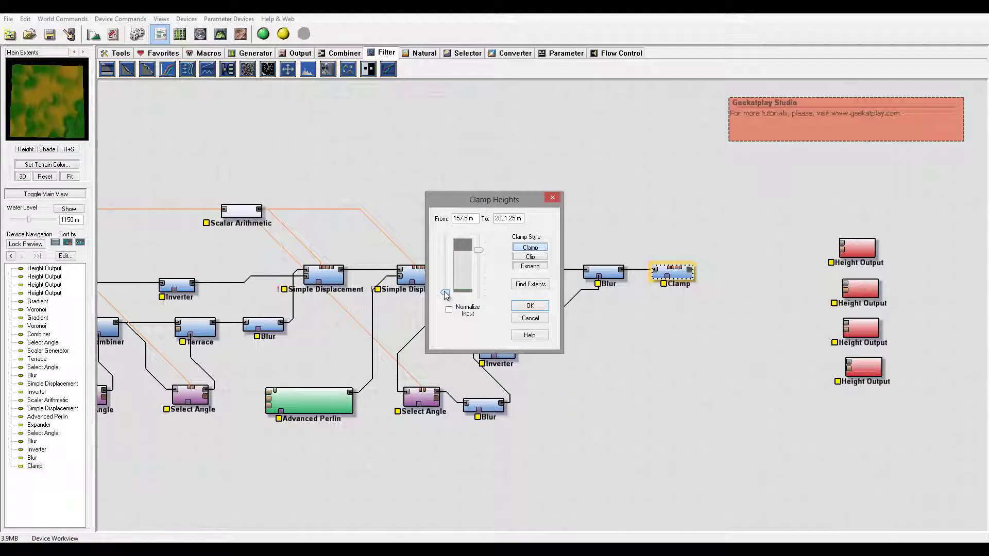
{"action": "left_click", "coordinate": [531, 307]}
Inspect the clamped terrain in the 3D view from a lower angle and return to the network.
{"action": "left_click", "coordinate": [221, 34]}
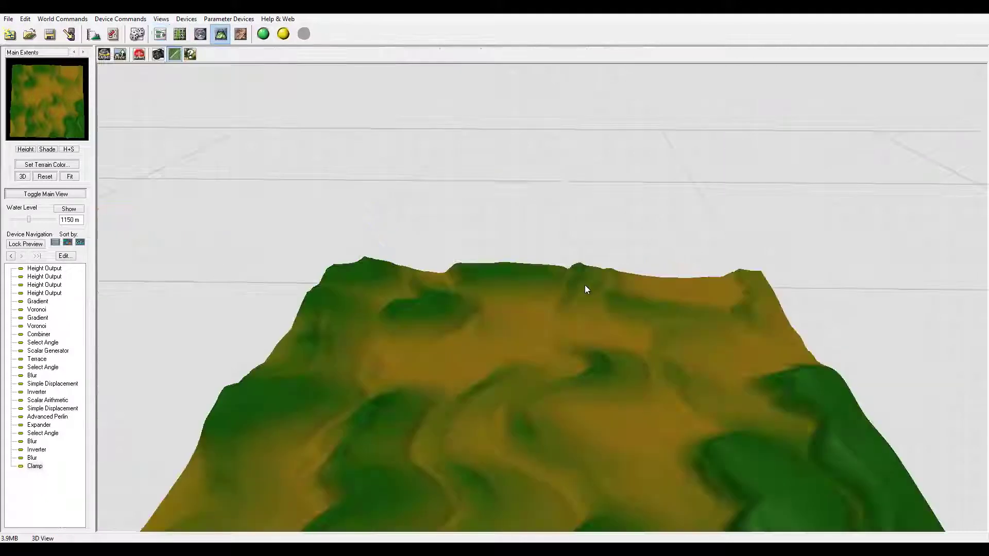
{"action": "left_click_drag", "start_coordinate": [560, 315], "coordinate": [763, 429]}
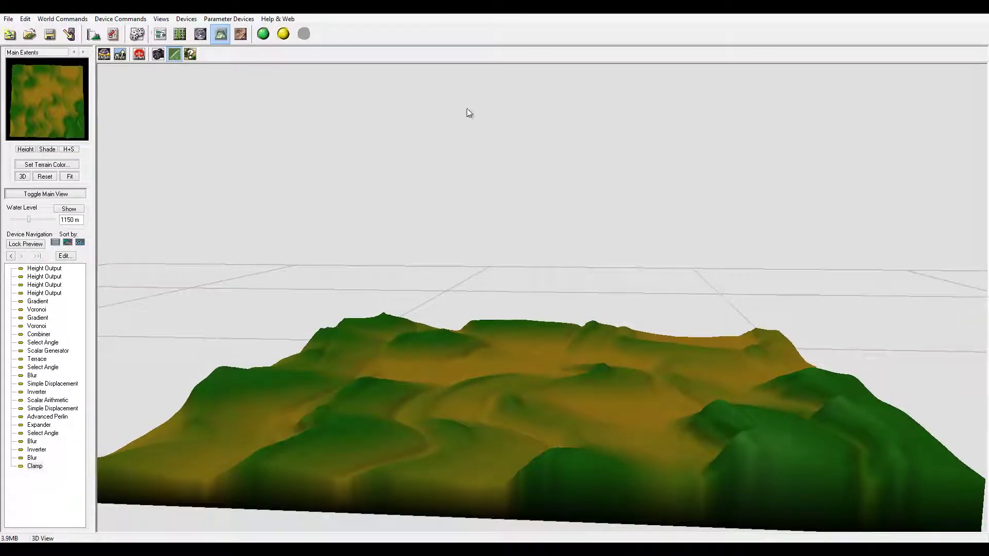
{"action": "left_click", "coordinate": [160, 34]}
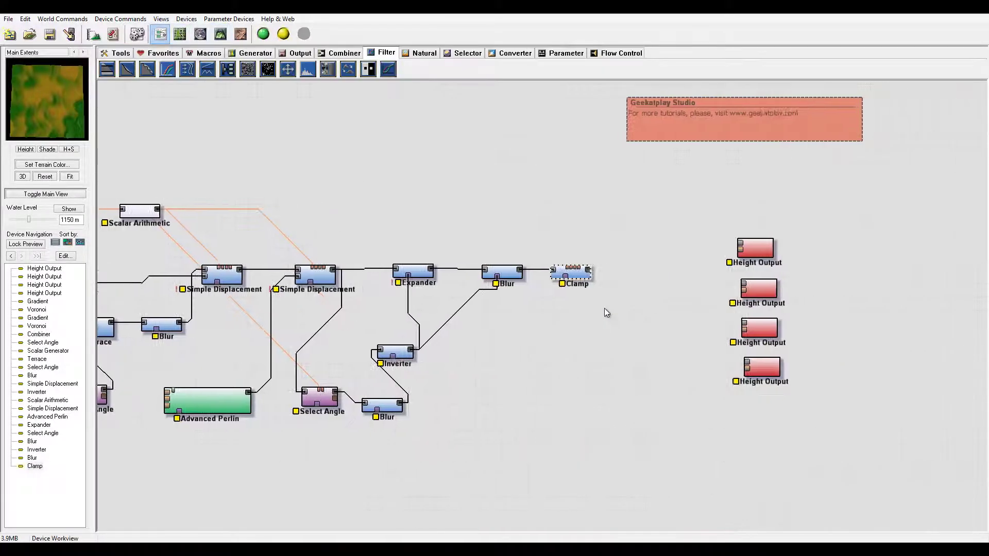
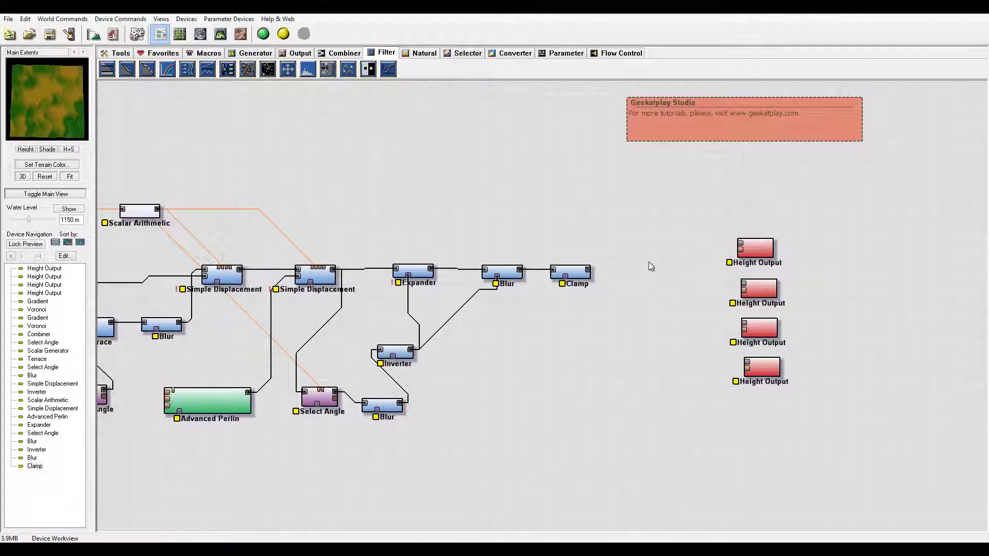
Add an Erosion device after the Clamp and connect the Inverter's output to its mask input.
{"action": "left_click", "coordinate": [420, 54]}
{"action": "left_click_drag", "start_coordinate": [107, 69], "coordinate": [592, 278]}
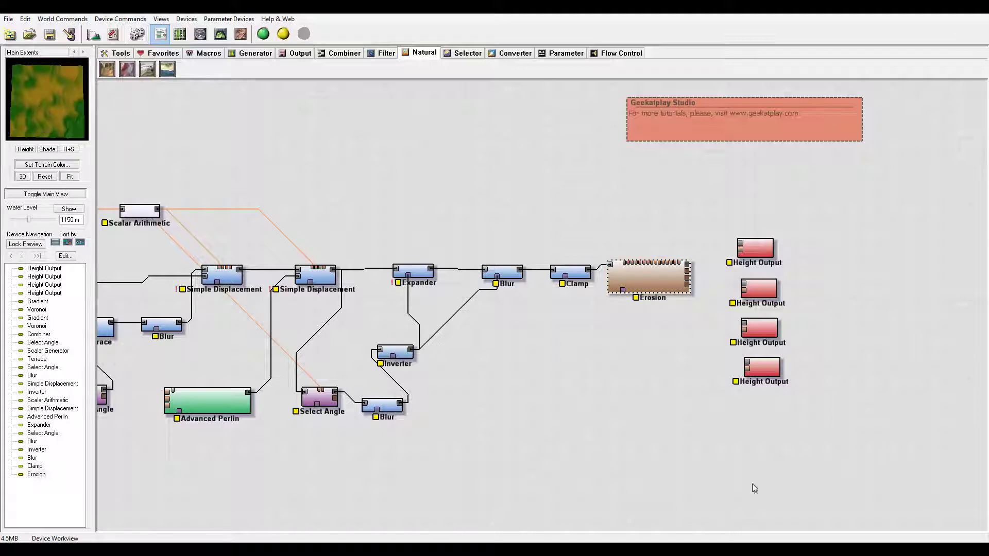
{"action": "left_click_drag", "start_coordinate": [415, 350], "coordinate": [625, 292]}
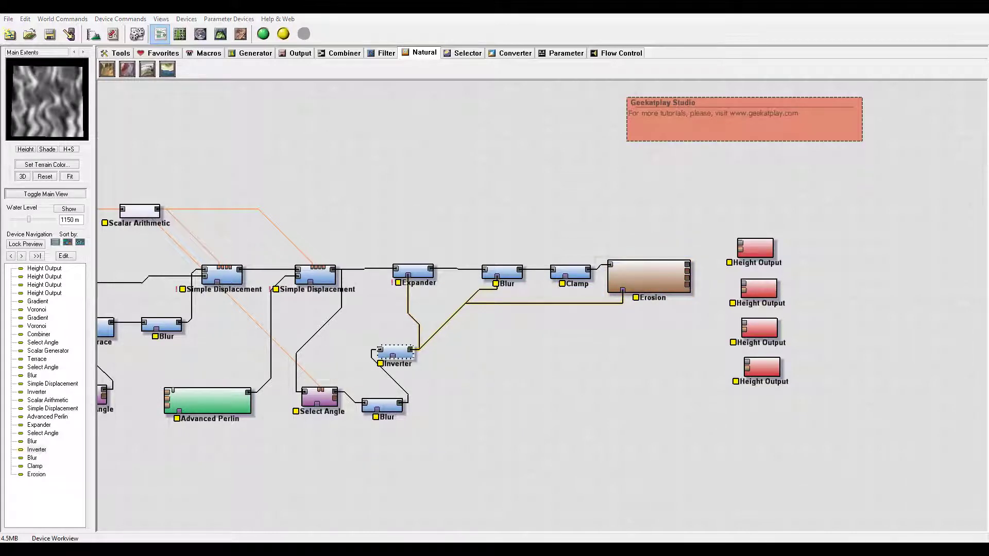
Set the Erosion's base duration to 150, sediment carry to 0.206, filter strength to 0.143 and erosive power to 0.457, and inspect it in 3D.
{"action": "double_click", "coordinate": [641, 278]}
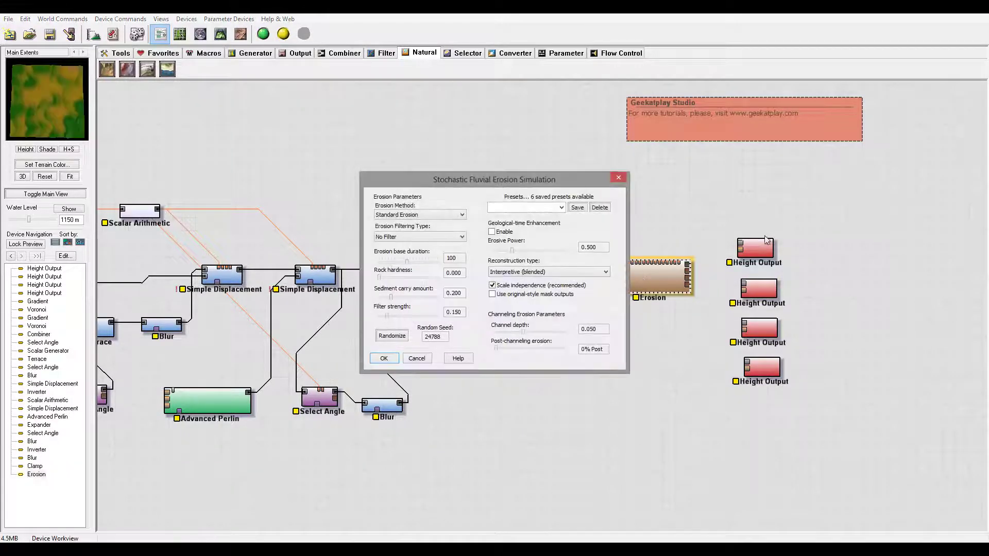
{"action": "left_click_drag", "start_coordinate": [520, 179], "coordinate": [675, 176]}
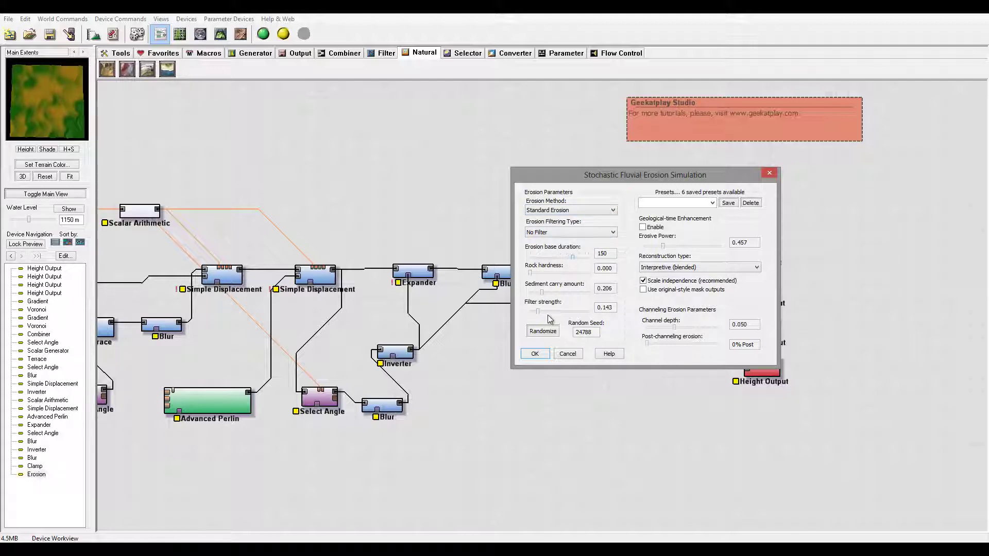
{"action": "left_click", "coordinate": [535, 354]}
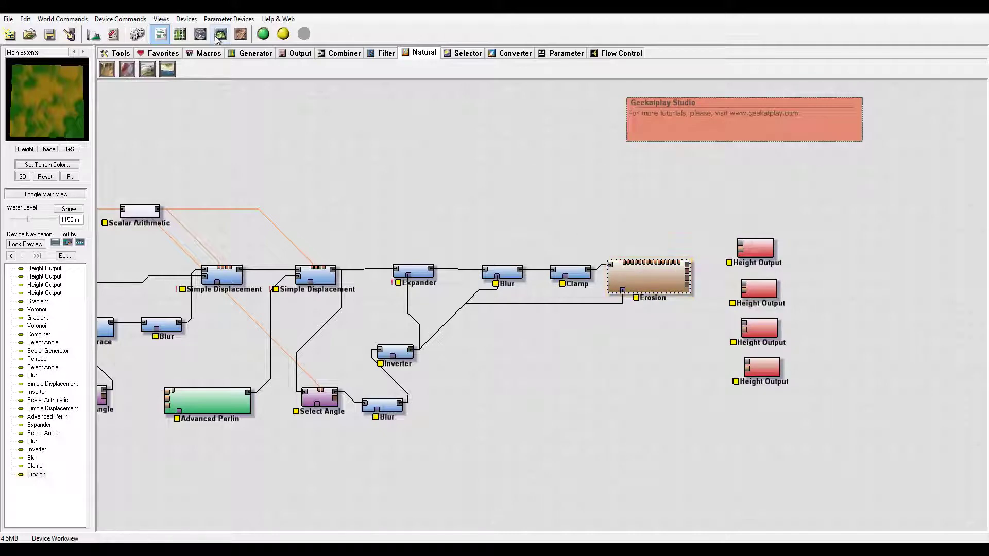
{"action": "left_click", "coordinate": [220, 34]}
{"action": "scroll", "coordinate": [530, 325], "scroll_direction": "down", "scroll_amount": 5}
{"action": "scroll", "coordinate": [523, 329], "scroll_direction": "up", "scroll_amount": 8}
{"action": "left_click_drag", "start_coordinate": [522, 329], "coordinate": [547, 364]}
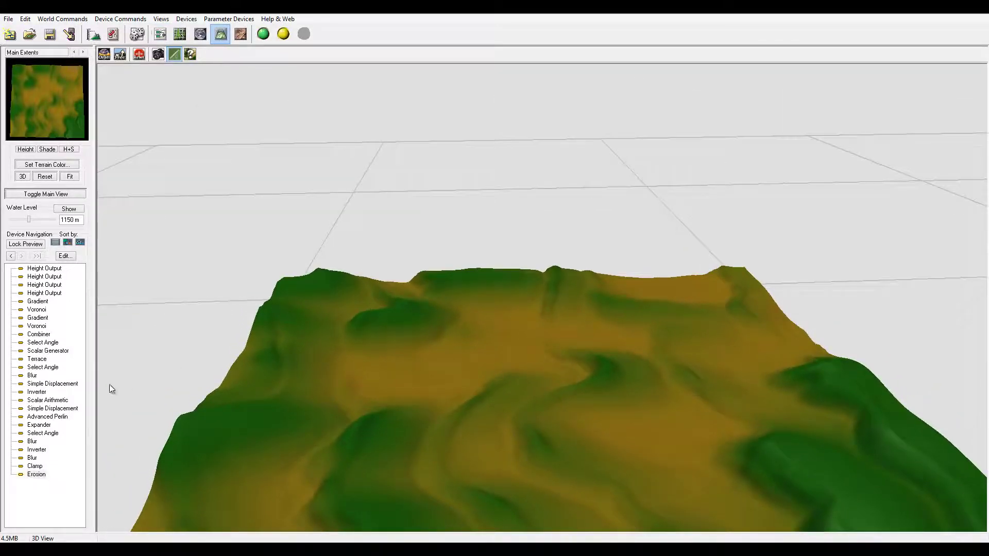
Set the Erosion's rock hardness to 0.190 and sediment carry amount to 0.905, enable geological-time enhancement and fine-tune its erosive power.
{"action": "double_click", "coordinate": [36, 474]}
{"action": "left_click_drag", "start_coordinate": [521, 187], "coordinate": [670, 69]}
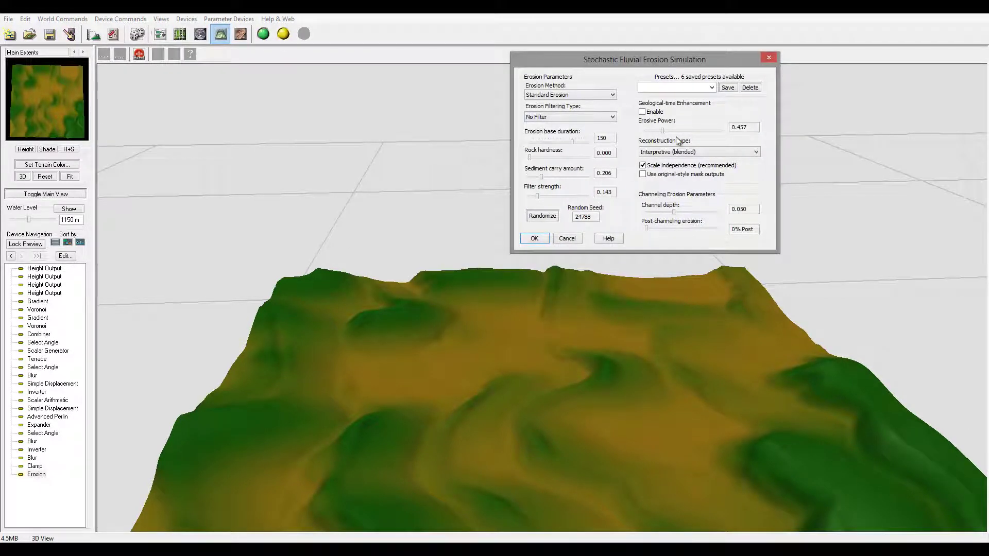
{"action": "left_click_drag", "start_coordinate": [531, 157], "coordinate": [541, 158]}
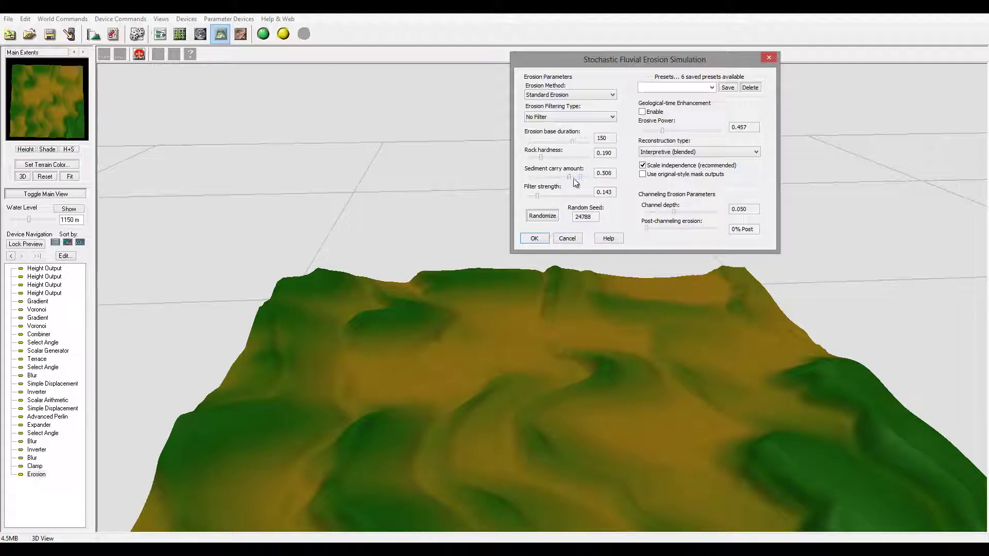
{"action": "left_click_drag", "start_coordinate": [565, 177], "coordinate": [582, 177]}
{"action": "left_click", "coordinate": [644, 112]}
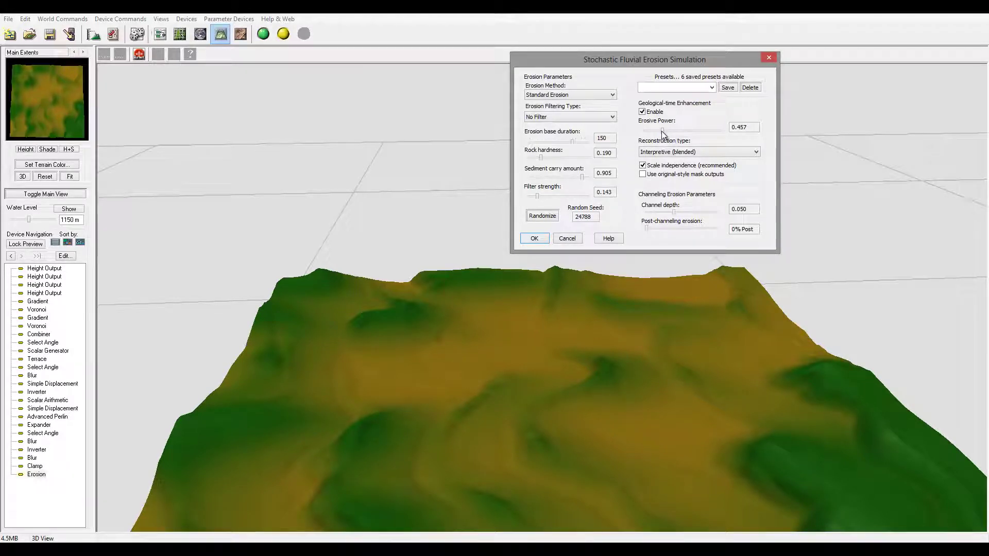
{"action": "left_click_drag", "start_coordinate": [660, 130], "coordinate": [659, 130]}
{"action": "left_click", "coordinate": [534, 238]}
Build the terrain at 513 x 513 and inspect the eroded result in the 3D view.
{"action": "left_click", "coordinate": [283, 34]}
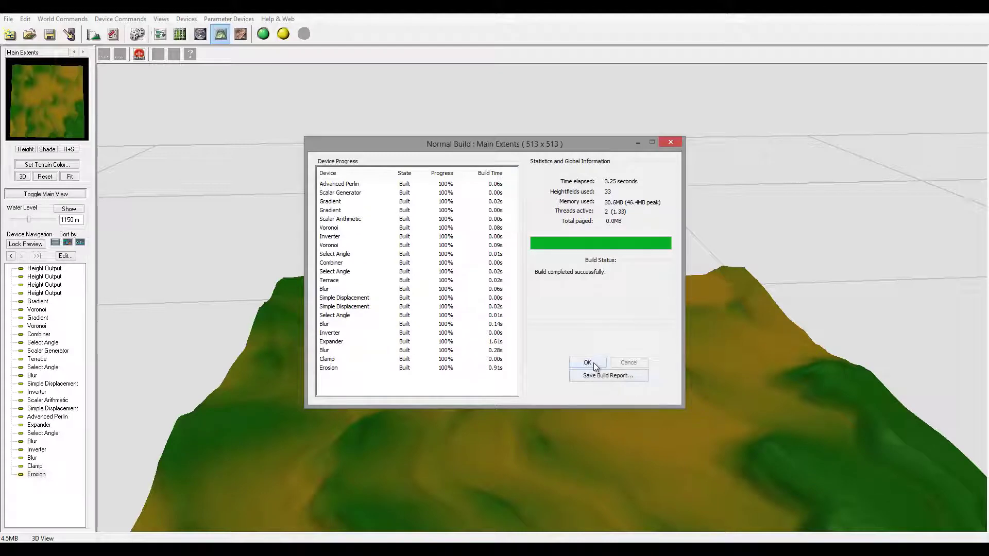
{"action": "key", "text": "Return"}
{"action": "left_click_drag", "start_coordinate": [662, 369], "coordinate": [604, 390]}
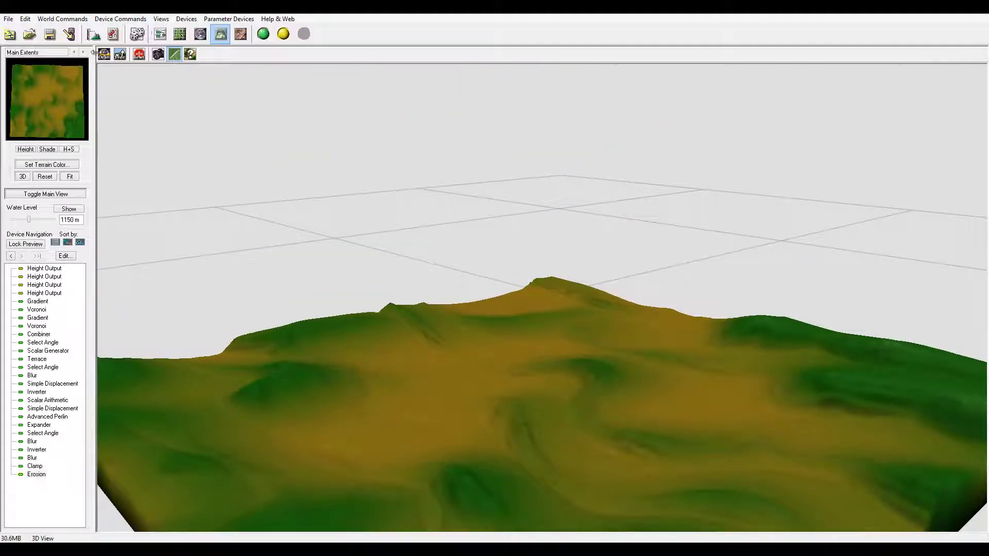
Set the build resolution to 1025 x 1025, rebuild the terrain and inspect the erosion detail from several angles.
{"action": "left_click", "coordinate": [91, 35]}
{"action": "left_click", "coordinate": [583, 234]}
{"action": "left_click", "coordinate": [625, 382]}
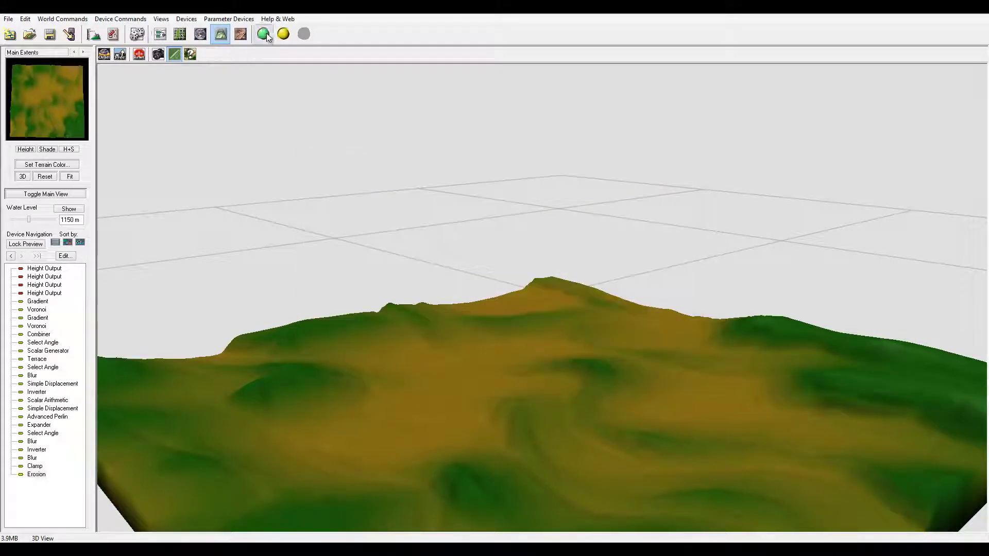
{"action": "left_click", "coordinate": [284, 34]}
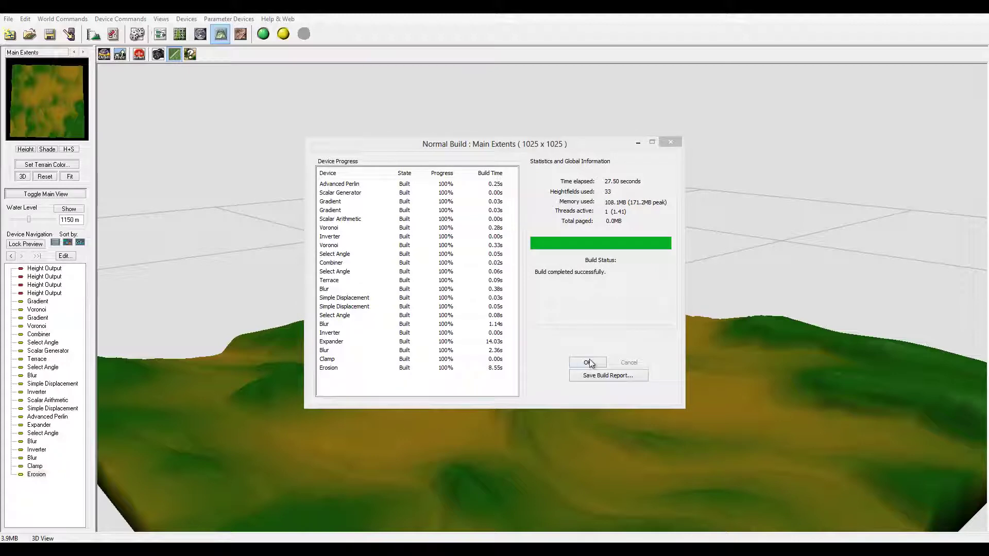
{"action": "left_click", "coordinate": [588, 363]}
{"action": "left_click_drag", "start_coordinate": [749, 305], "coordinate": [548, 302]}
{"action": "left_click_drag", "start_coordinate": [732, 341], "coordinate": [638, 452]}
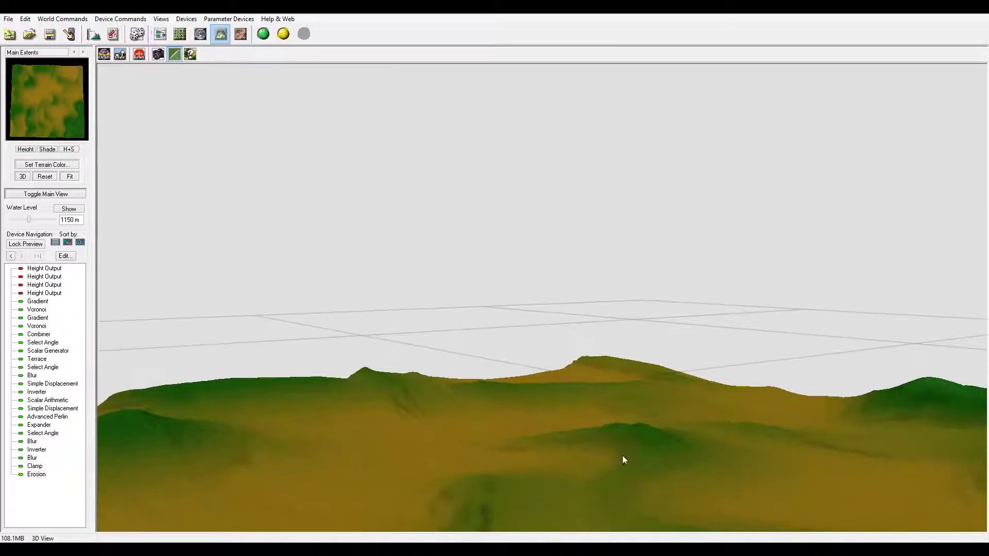
{"action": "left_click_drag", "start_coordinate": [723, 454], "coordinate": [795, 485]}
{"action": "left_click_drag", "start_coordinate": [671, 462], "coordinate": [568, 424]}
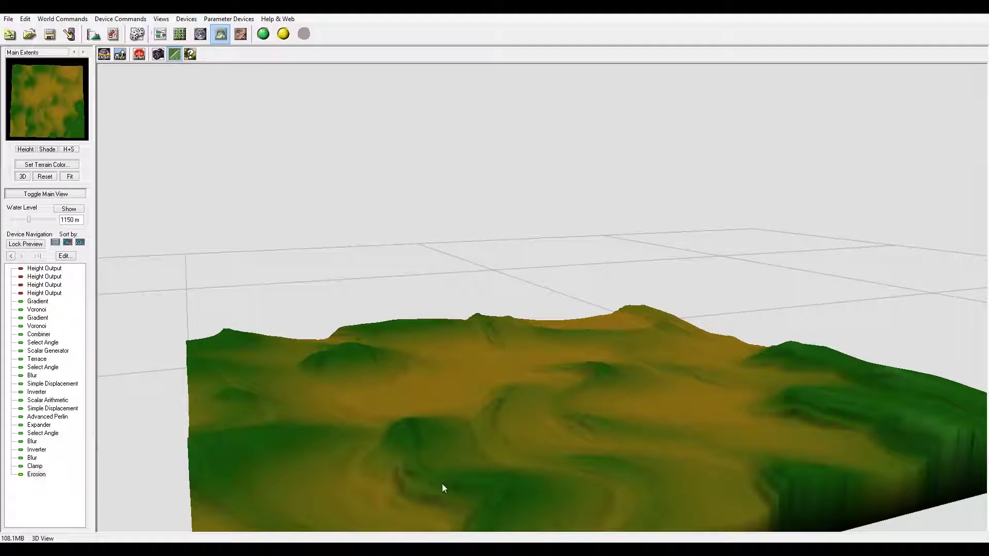
{"action": "left_click_drag", "start_coordinate": [793, 471], "coordinate": [793, 434]}
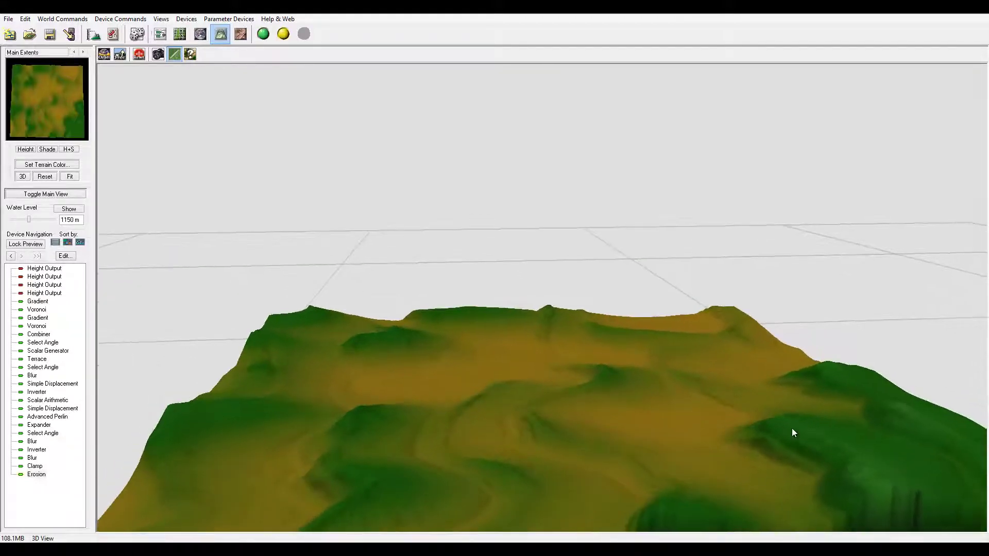
Return to the device network and increase the number of terraces in the Terrace device.
{"action": "left_click", "coordinate": [165, 33]}
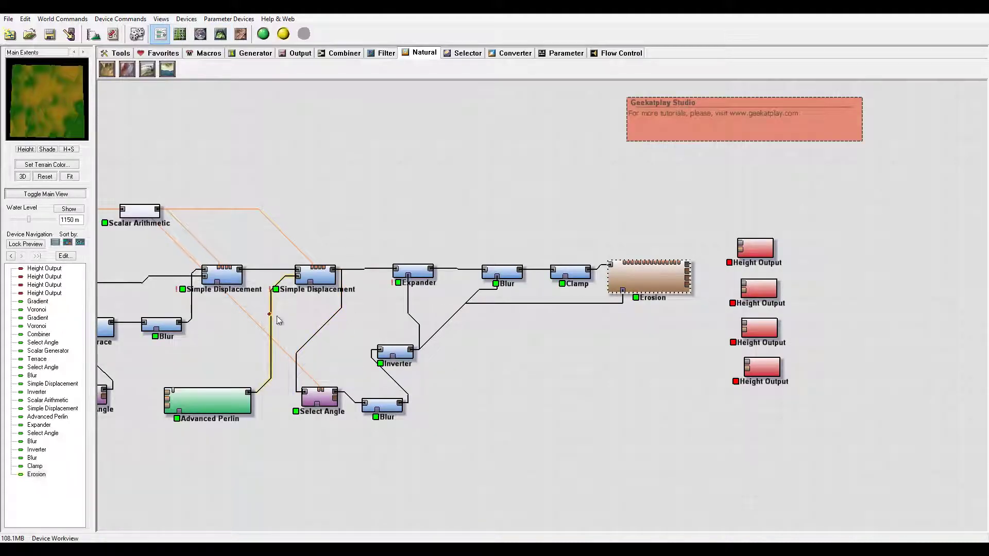
{"action": "right_click_drag", "start_coordinate": [271, 314], "coordinate": [390, 314]}
{"action": "double_click", "coordinate": [213, 328]}
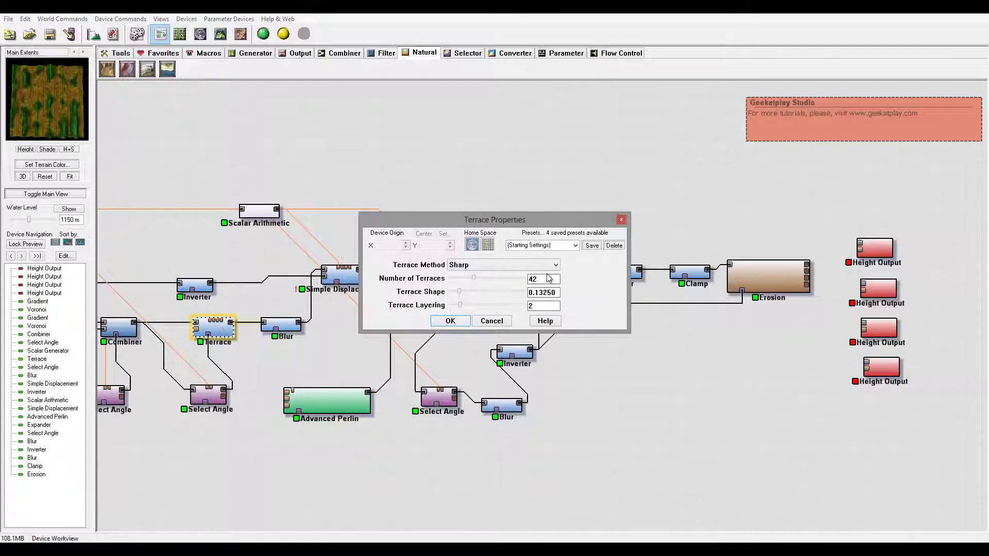
{"action": "left_click_drag", "start_coordinate": [480, 284], "coordinate": [485, 282]}
{"action": "left_click", "coordinate": [451, 320]}
Set the width of the Gradient feeding the lower Voronoi to 15 m and check the stored value.
{"action": "right_click_drag", "start_coordinate": [129, 415], "coordinate": [358, 415]}
{"action": "double_click", "coordinate": [197, 378]}
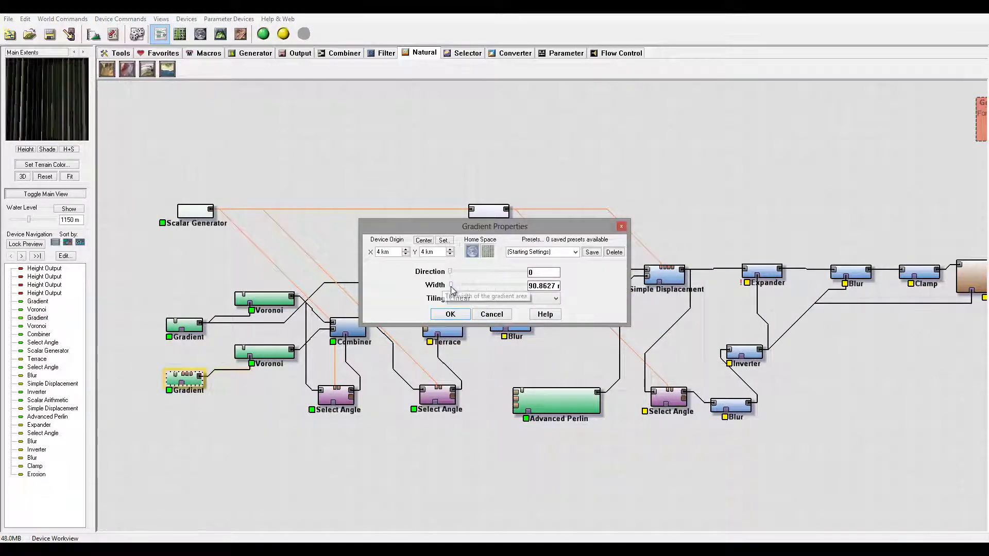
{"action": "left_click_drag", "start_coordinate": [451, 287], "coordinate": [573, 291]}
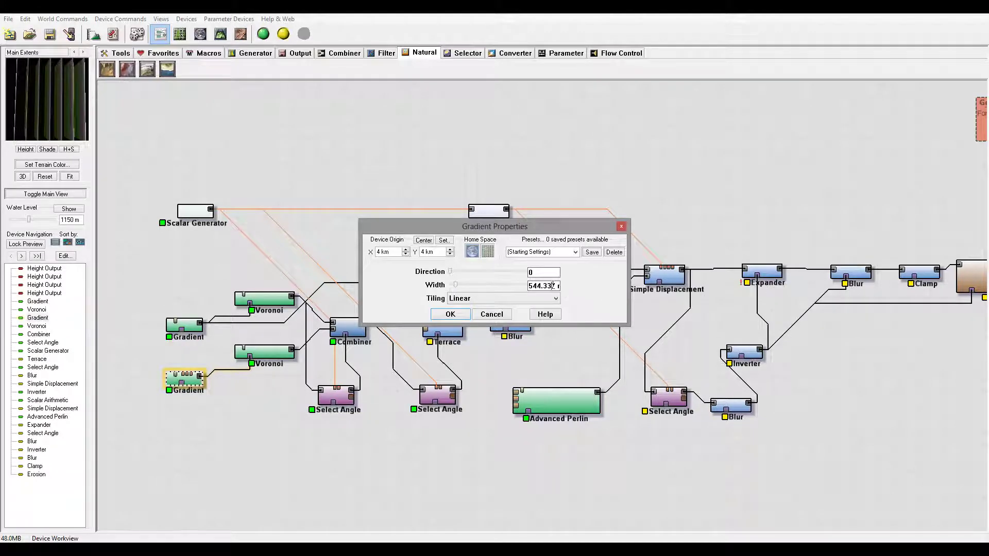
{"action": "double_click", "coordinate": [526, 286]}
{"action": "type", "text": "15"}
{"action": "left_click", "coordinate": [452, 314]}
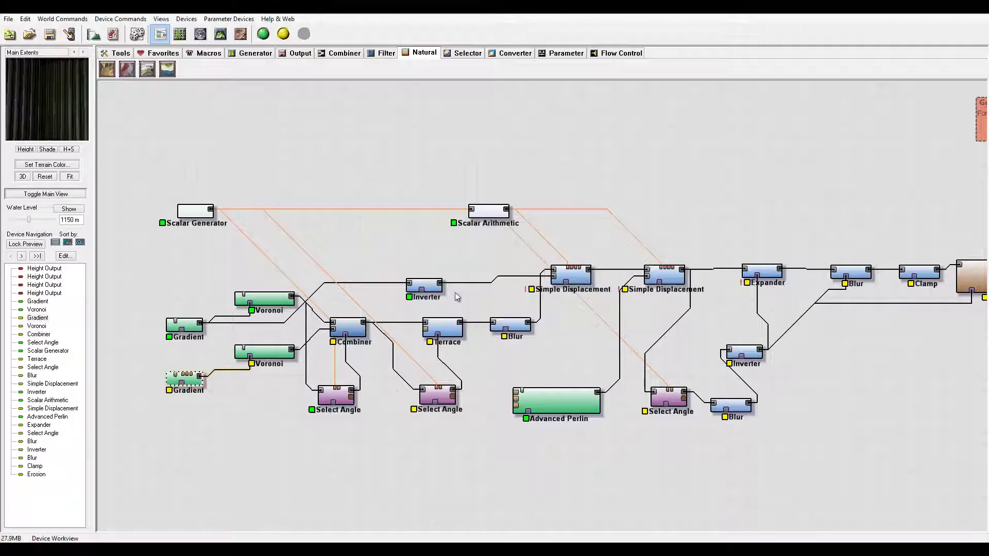
{"action": "double_click", "coordinate": [186, 379]}
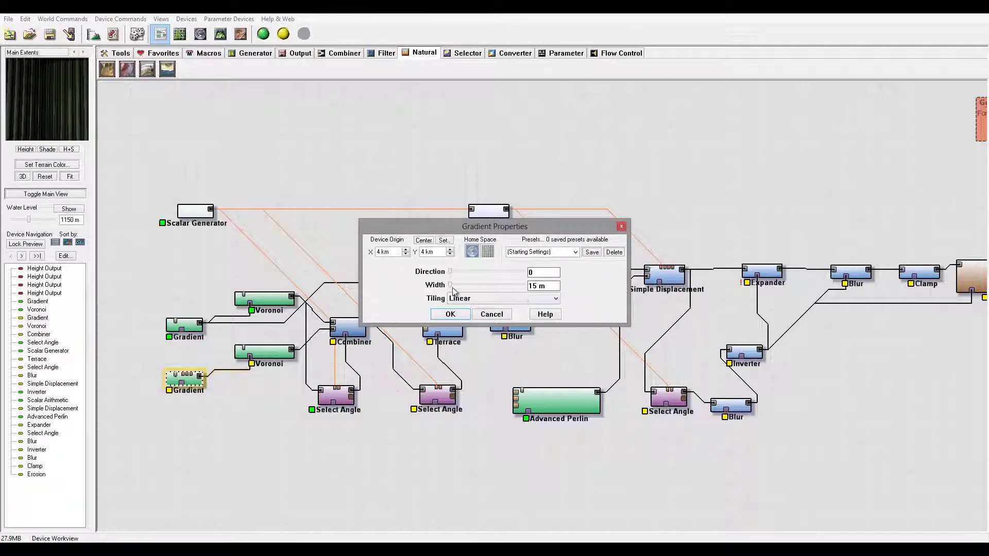
{"action": "left_click", "coordinate": [451, 315]}
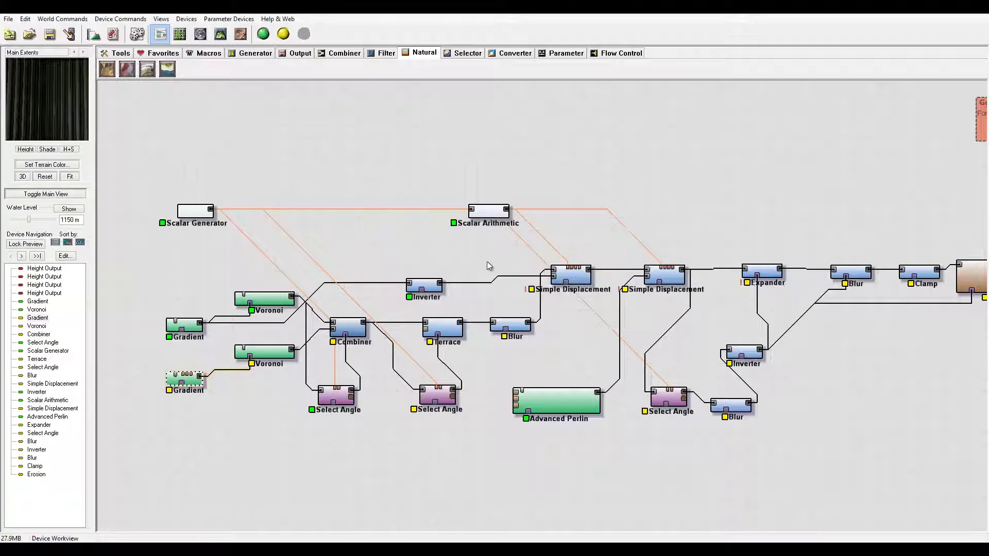
Select the Erosion device and inspect the changed terrain in the 3D view.
{"action": "left_click", "coordinate": [572, 287]}
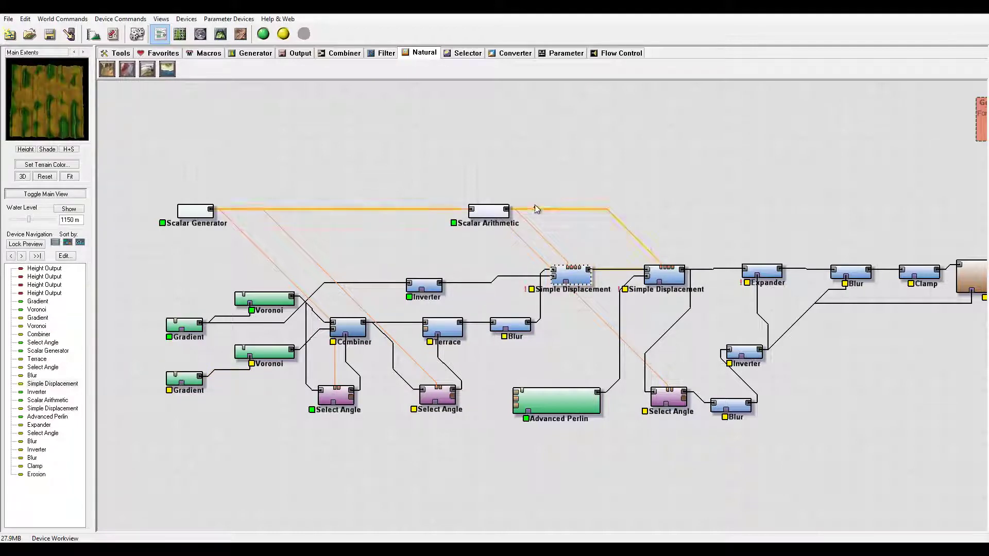
{"action": "scroll", "coordinate": [514, 177], "scroll_direction": "right", "scroll_amount": 10}
{"action": "left_click", "coordinate": [785, 285]}
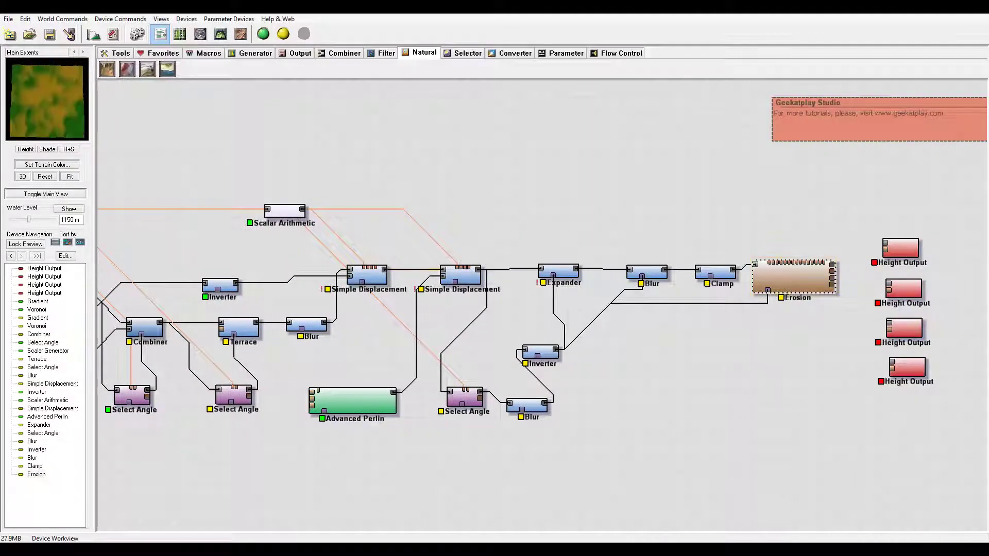
{"action": "left_click", "coordinate": [221, 34]}
{"action": "left_click_drag", "start_coordinate": [586, 289], "coordinate": [715, 419]}
{"action": "scroll", "coordinate": [723, 393], "scroll_direction": "down", "scroll_amount": 3}
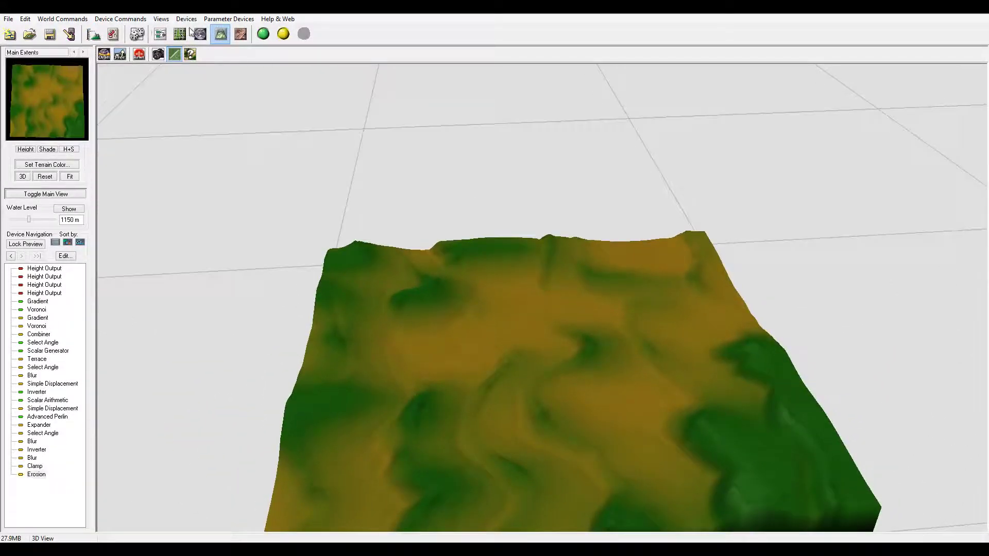
Set the upper Voronoi's scale to about 2.06 km and reduce its distortion direction and shape.
{"action": "left_click", "coordinate": [161, 34]}
{"action": "right_click_drag", "start_coordinate": [165, 282], "coordinate": [330, 261]}
{"action": "left_click", "coordinate": [147, 296]}
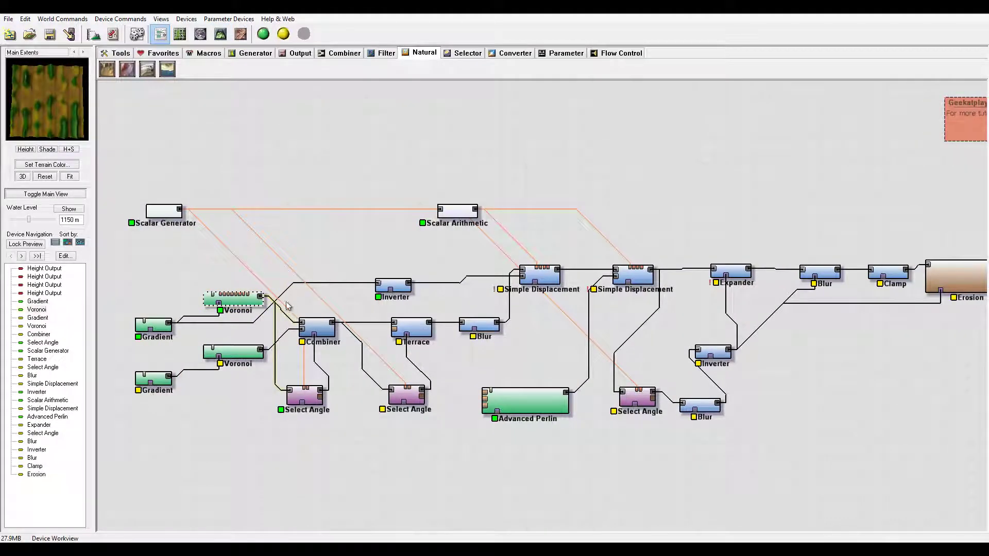
{"action": "double_click", "coordinate": [244, 303]}
{"action": "left_click_drag", "start_coordinate": [466, 235], "coordinate": [468, 234]}
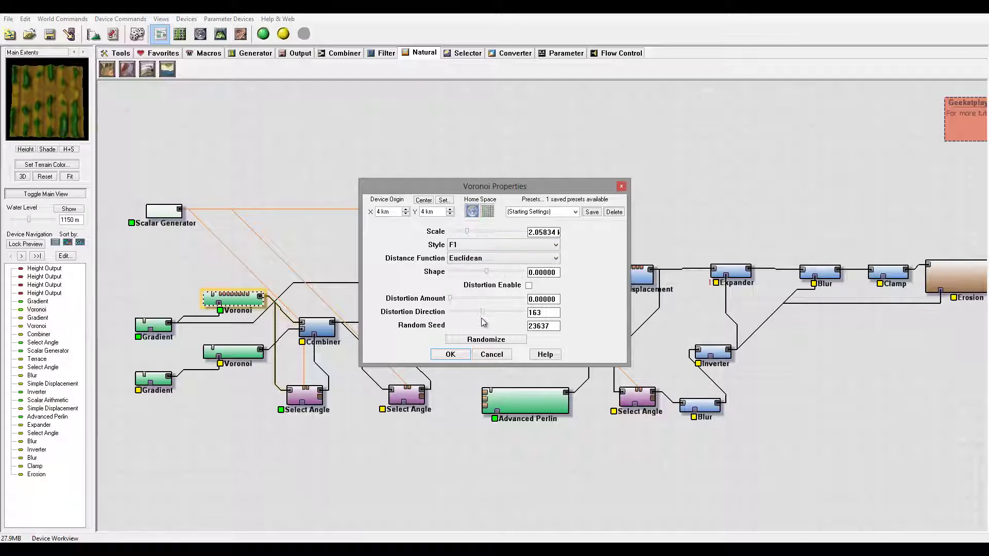
{"action": "left_click_drag", "start_coordinate": [484, 315], "coordinate": [473, 315]}
{"action": "left_click_drag", "start_coordinate": [485, 275], "coordinate": [479, 276]}
{"action": "left_click", "coordinate": [450, 354]}
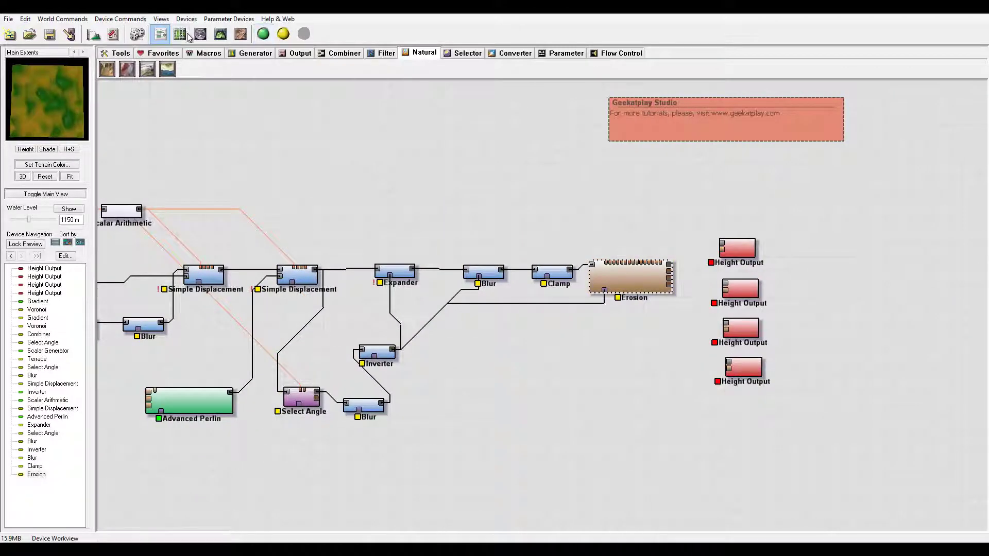
Examine the Erosion's terrain in 3D from low and high angles with the new Voronoi settings.
{"action": "left_click", "coordinate": [221, 34]}
{"action": "scroll", "coordinate": [546, 310], "scroll_direction": "down", "scroll_amount": 5}
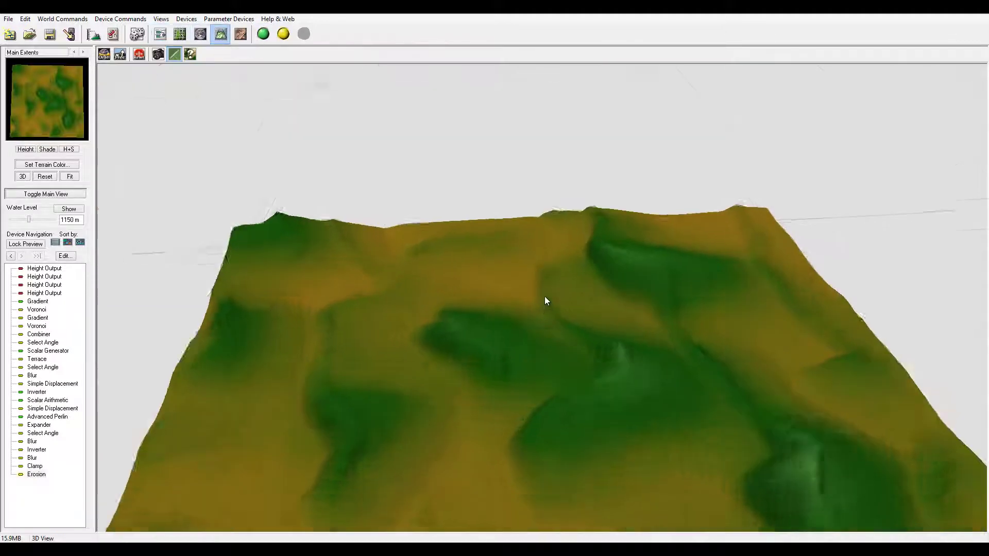
{"action": "left_click_drag", "start_coordinate": [545, 325], "coordinate": [353, 488]}
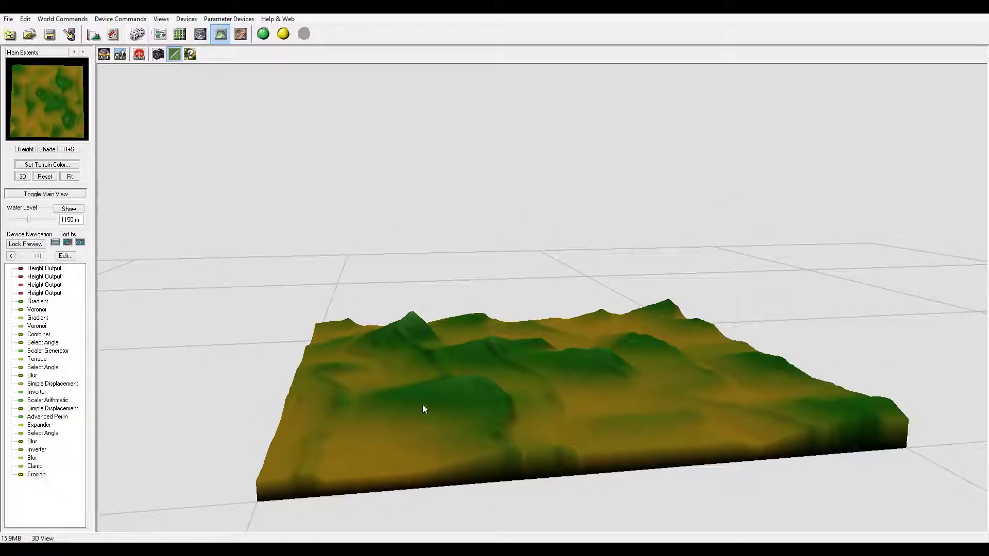
{"action": "left_click_drag", "start_coordinate": [500, 389], "coordinate": [402, 377]}
{"action": "left_click_drag", "start_coordinate": [460, 367], "coordinate": [807, 336]}
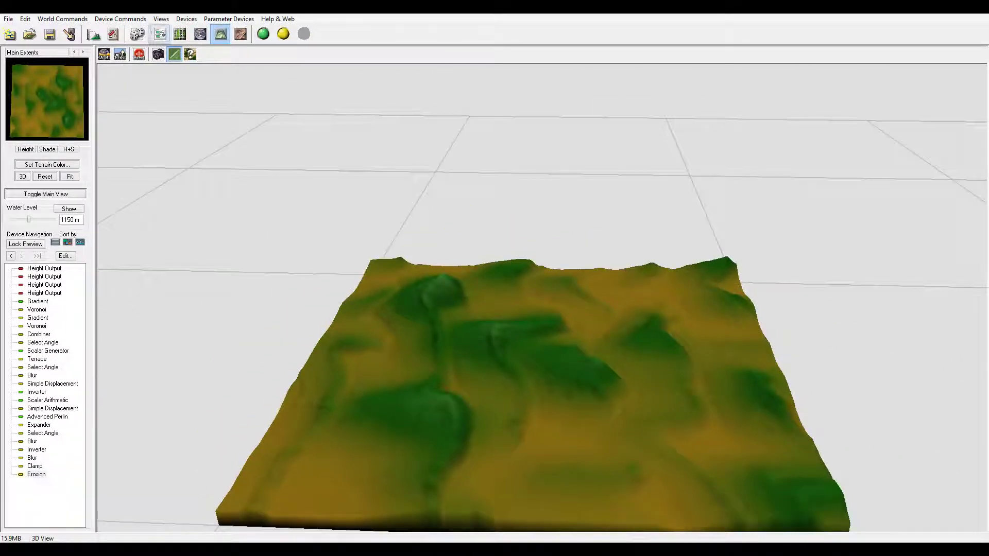
Move the four Height Outputs together farther away from the Erosion device and nudge the Erosion slightly to make room in the network.
{"action": "left_click", "coordinate": [160, 34]}
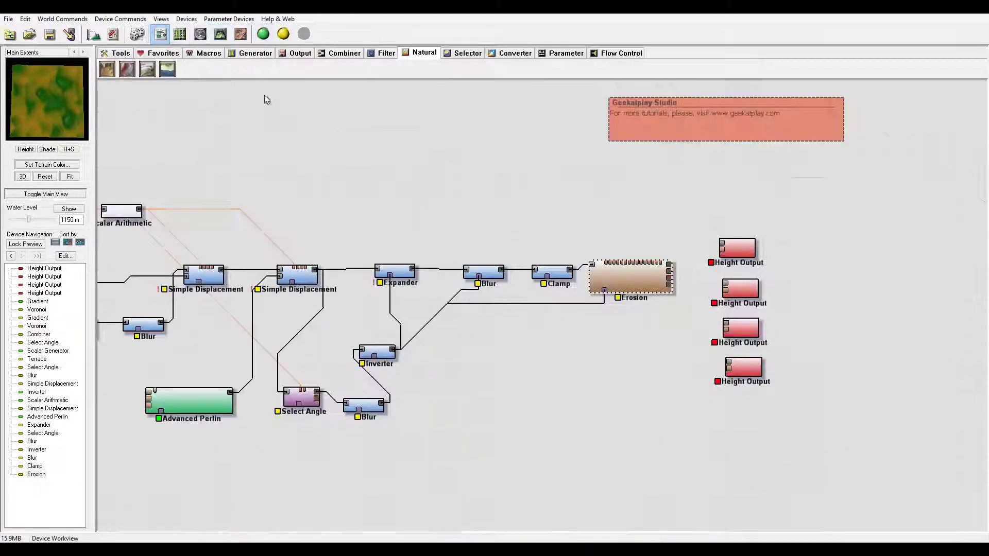
{"action": "right_click_drag", "start_coordinate": [687, 205], "coordinate": [653, 214]}
{"action": "left_click_drag", "start_coordinate": [642, 209], "coordinate": [543, 439]}
{"action": "left_click_drag", "start_coordinate": [556, 248], "coordinate": [810, 248]}
{"action": "left_click_drag", "start_coordinate": [444, 280], "coordinate": [451, 286]}
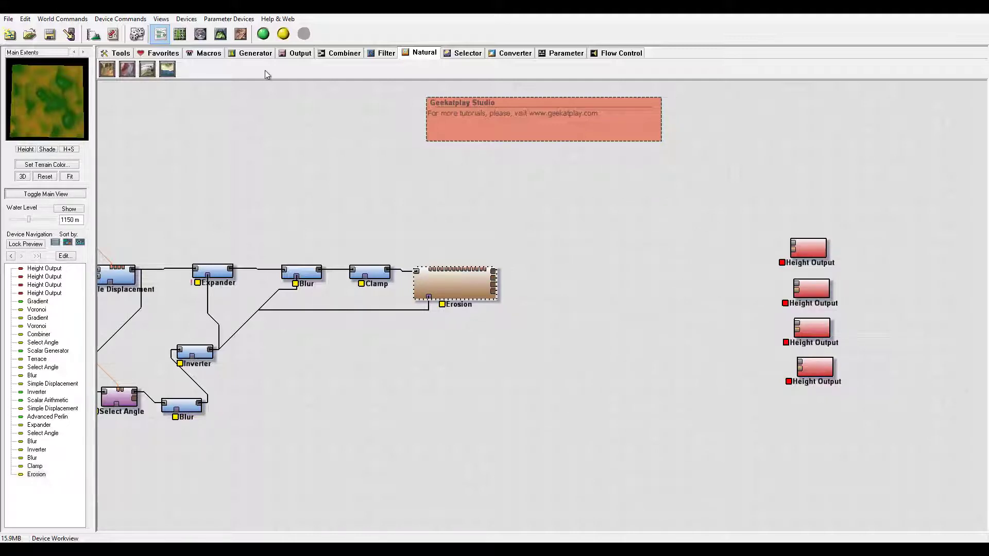
Add an Overlay View output between the Erosion device and the Height Outputs and feed it the Erosion's terrain output.
{"action": "left_click", "coordinate": [301, 53]}
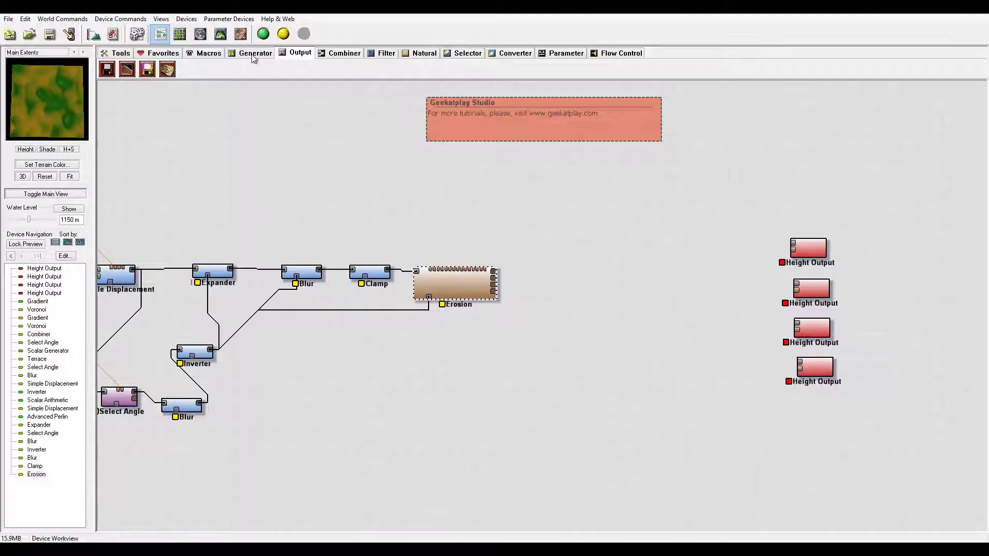
{"action": "left_click", "coordinate": [168, 70]}
{"action": "left_click", "coordinate": [645, 258]}
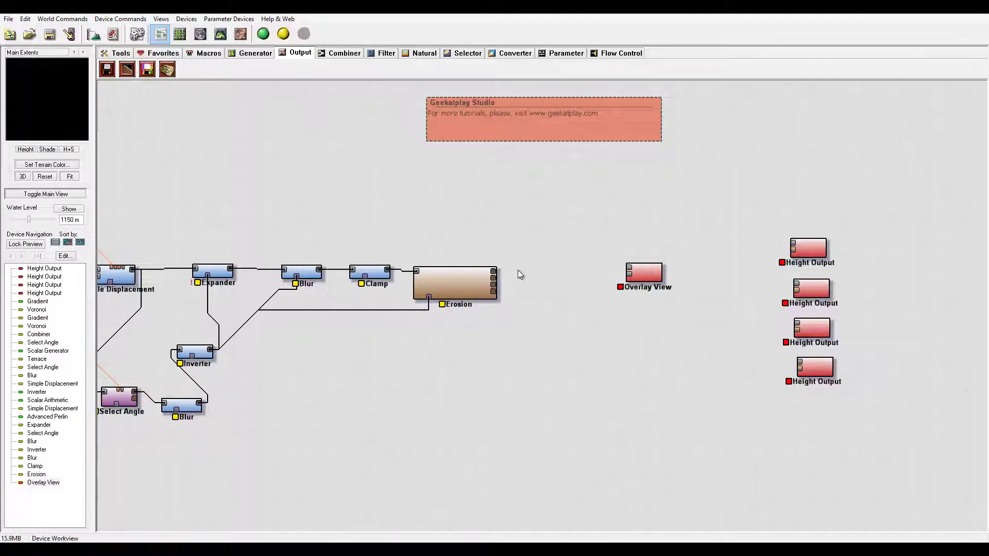
{"action": "left_click", "coordinate": [631, 270]}
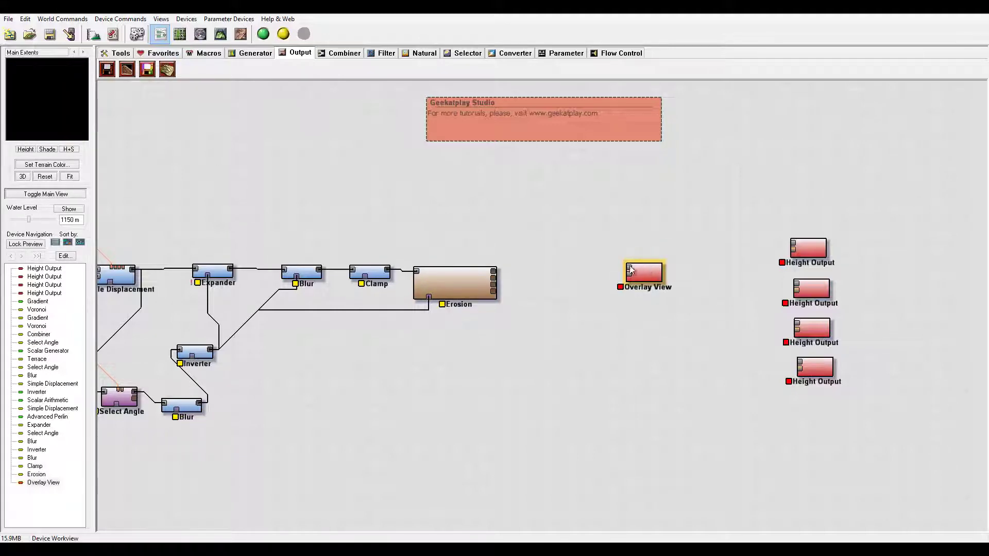
{"action": "left_click", "coordinate": [493, 275]}
{"action": "left_click_drag", "start_coordinate": [638, 273], "coordinate": [672, 282]}
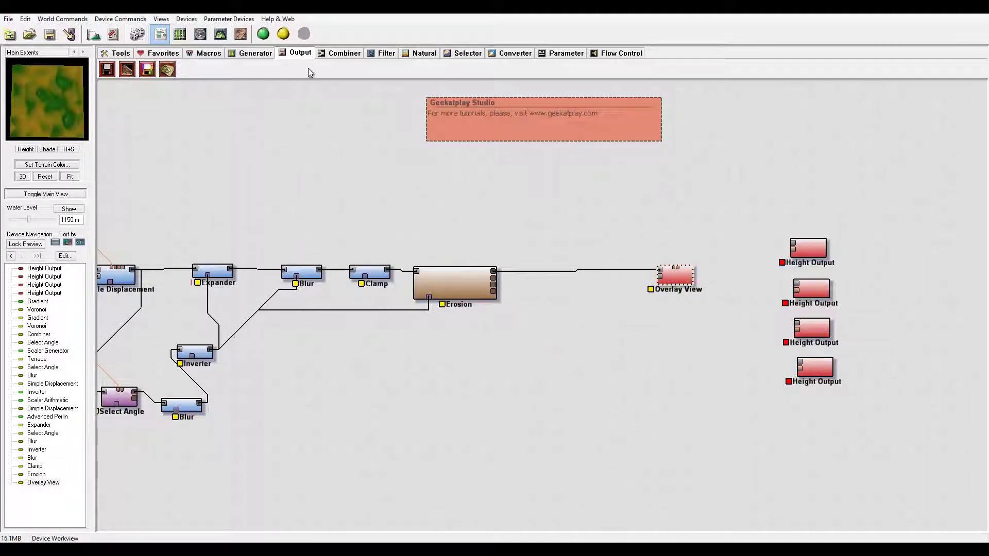
Add a Combiner above the Erosion-to-Overlay View line and connect the Erosion's first two outputs to its inputs.
{"action": "left_click", "coordinate": [332, 55]}
{"action": "left_click", "coordinate": [147, 69]}
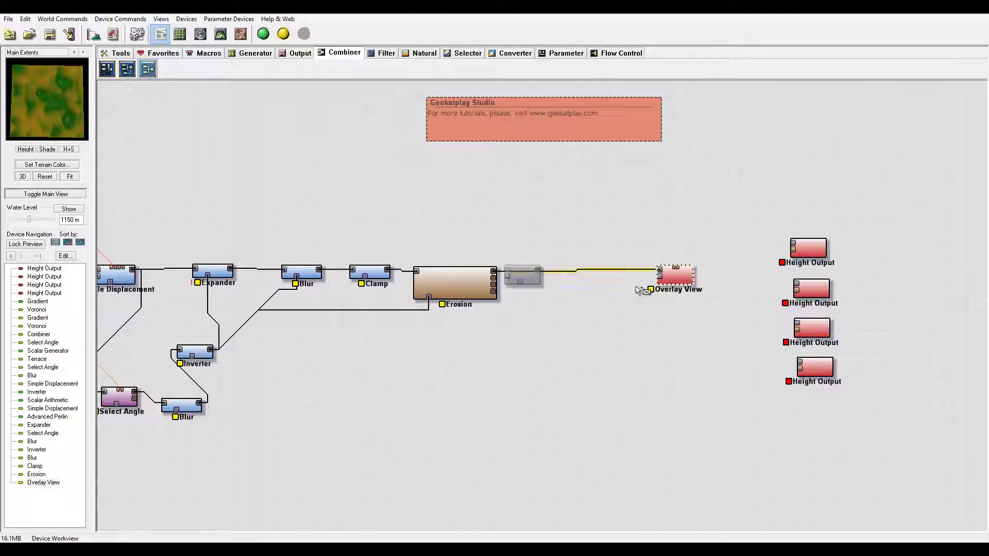
{"action": "left_click", "coordinate": [577, 216]}
{"action": "left_click_drag", "start_coordinate": [496, 271], "coordinate": [562, 211]}
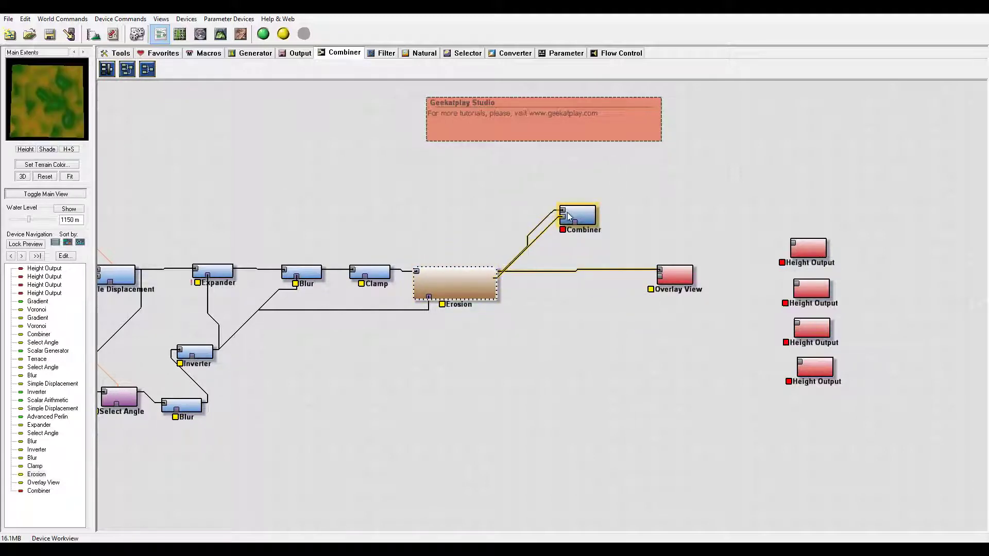
Set the Combiner's method to Add with strength 0.98438 and move it just below the Erosion-to-Overlay View line.
{"action": "double_click", "coordinate": [577, 216]}
{"action": "left_click_drag", "start_coordinate": [486, 291], "coordinate": [522, 292]}
{"action": "left_click", "coordinate": [503, 279]}
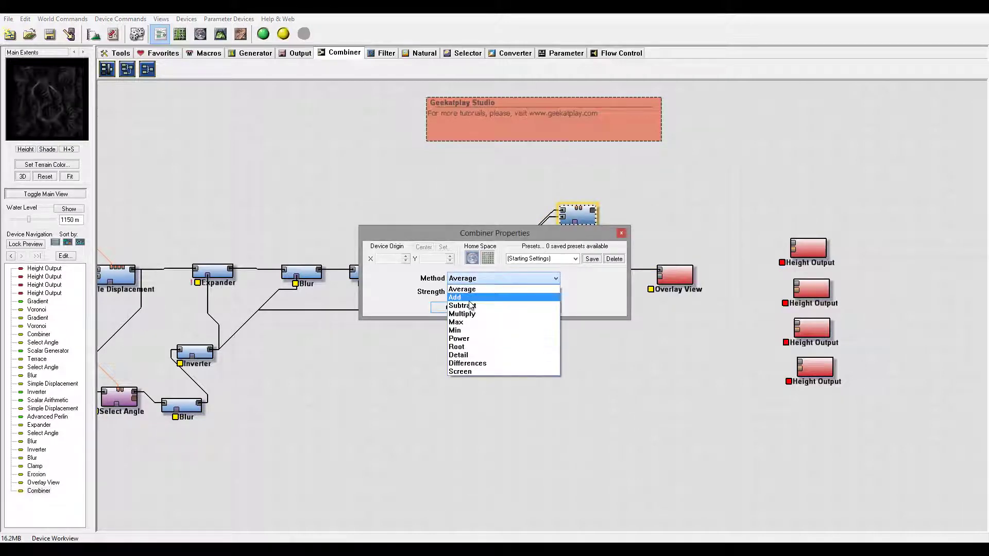
{"action": "left_click", "coordinate": [466, 294]}
{"action": "left_click", "coordinate": [446, 307]}
{"action": "left_click_drag", "start_coordinate": [577, 219], "coordinate": [558, 298]}
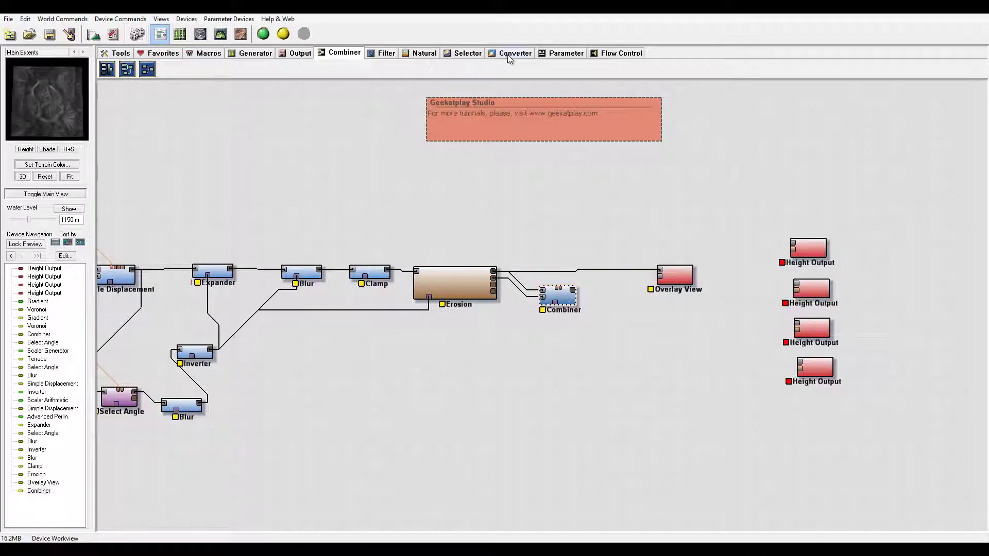
Add a Colorizer between the Combiner and the Overlay View's overlay input, wire it to both, and line it up beside the Combiner.
{"action": "left_click", "coordinate": [510, 55]}
{"action": "left_click", "coordinate": [187, 69]}
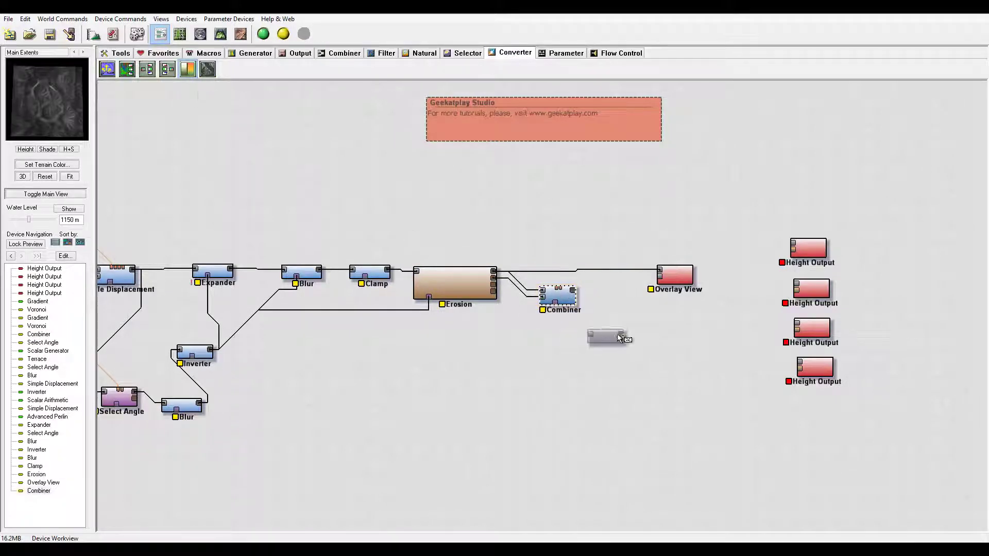
{"action": "left_click", "coordinate": [617, 335]}
{"action": "mouse_move", "coordinate": [578, 310]}
{"action": "left_mouse_down"}
{"action": "mouse_move", "coordinate": [595, 308]}
{"action": "mouse_move", "coordinate": [586, 299]}
{"action": "left_mouse_up"}
{"action": "left_click_drag", "start_coordinate": [607, 335], "coordinate": [609, 334]}
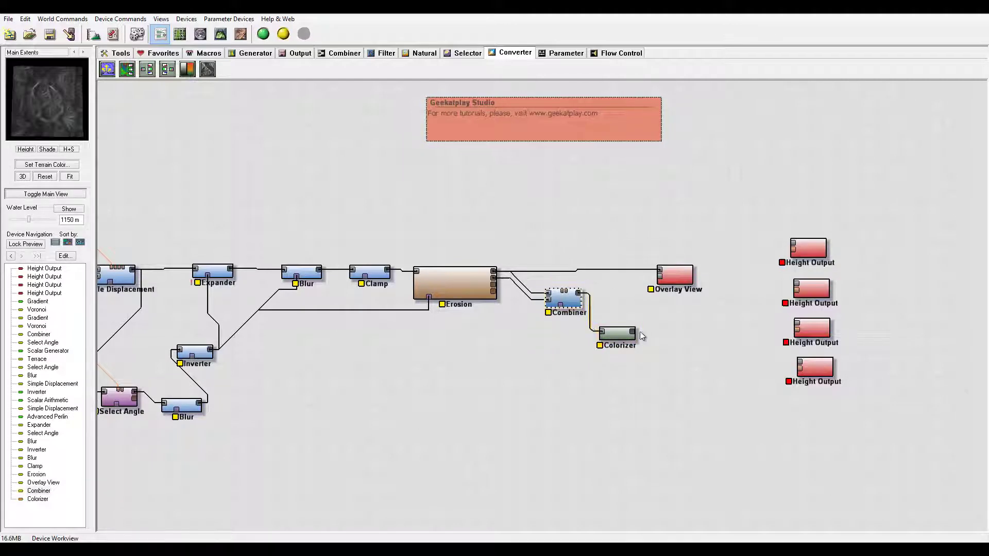
{"action": "left_click_drag", "start_coordinate": [658, 282], "coordinate": [662, 277]}
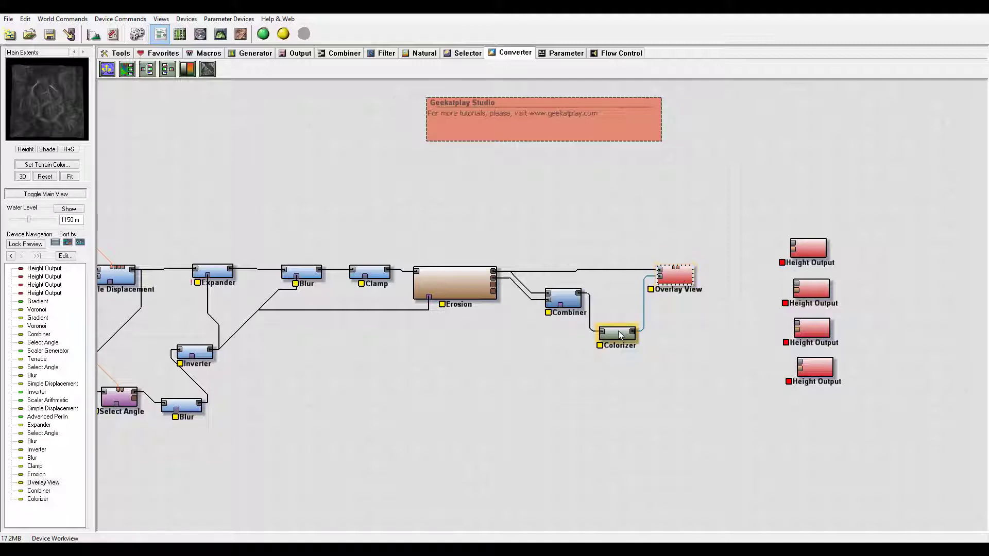
{"action": "left_click_drag", "start_coordinate": [620, 334], "coordinate": [621, 305]}
Lock the preview to the Overlay View and examine the overlaid terrain in the 3D view.
{"action": "left_click", "coordinate": [683, 278]}
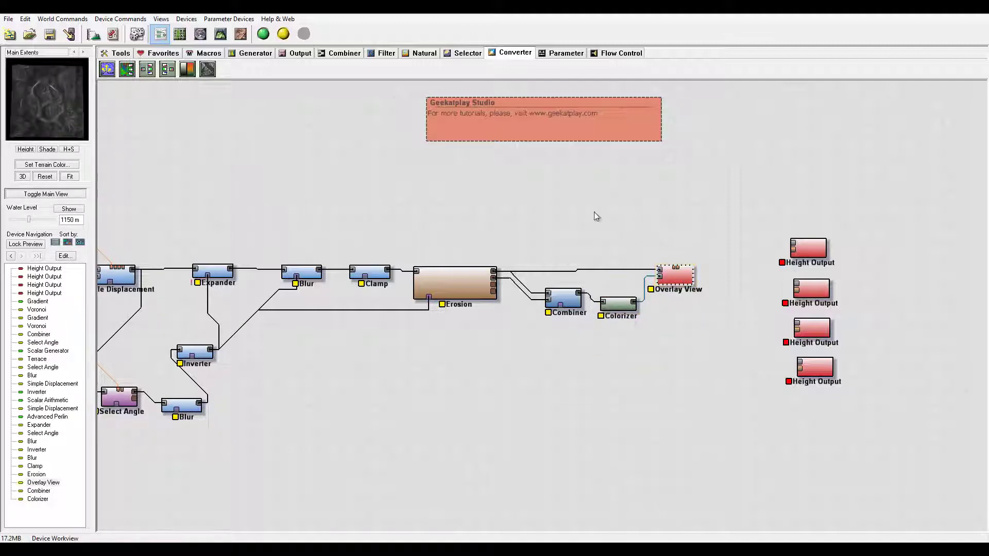
{"action": "right_click", "coordinate": [683, 279]}
{"action": "left_click", "coordinate": [708, 291]}
{"action": "left_click", "coordinate": [220, 34]}
{"action": "scroll", "coordinate": [667, 299], "scroll_direction": "up", "scroll_amount": 5}
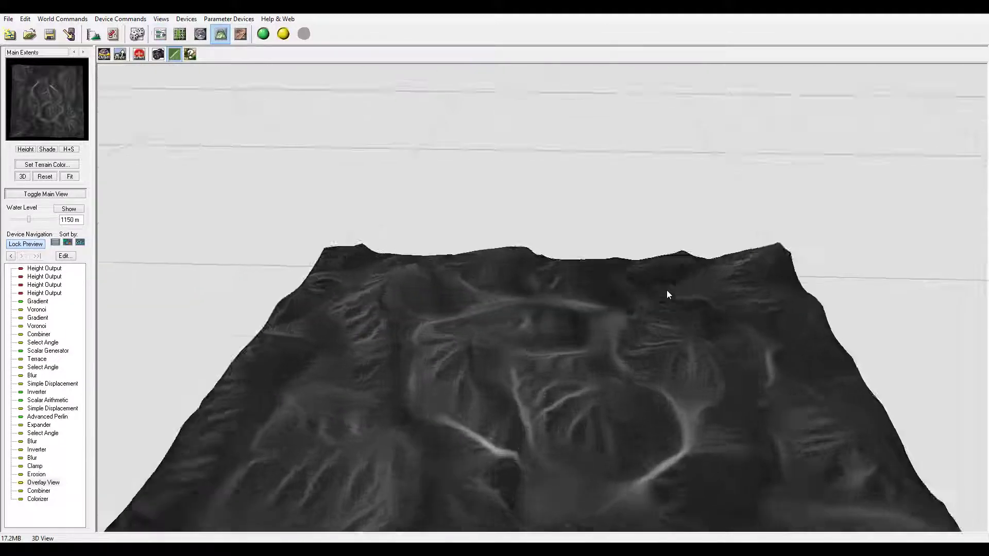
{"action": "left_click_drag", "start_coordinate": [653, 306], "coordinate": [653, 380]}
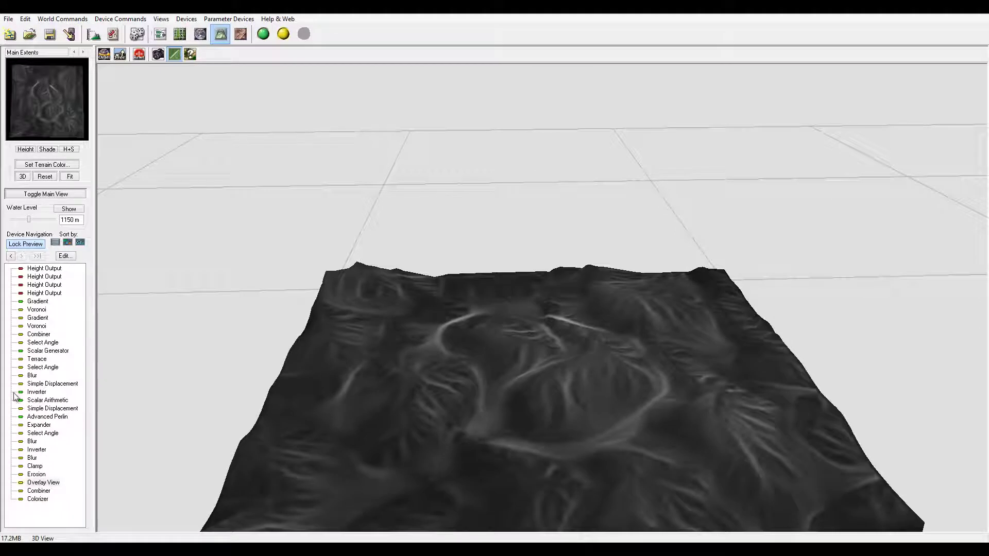
Apply the Desert gradient preset to the Colorizer and view the recoloured terrain from a low angle.
{"action": "double_click", "coordinate": [36, 498]}
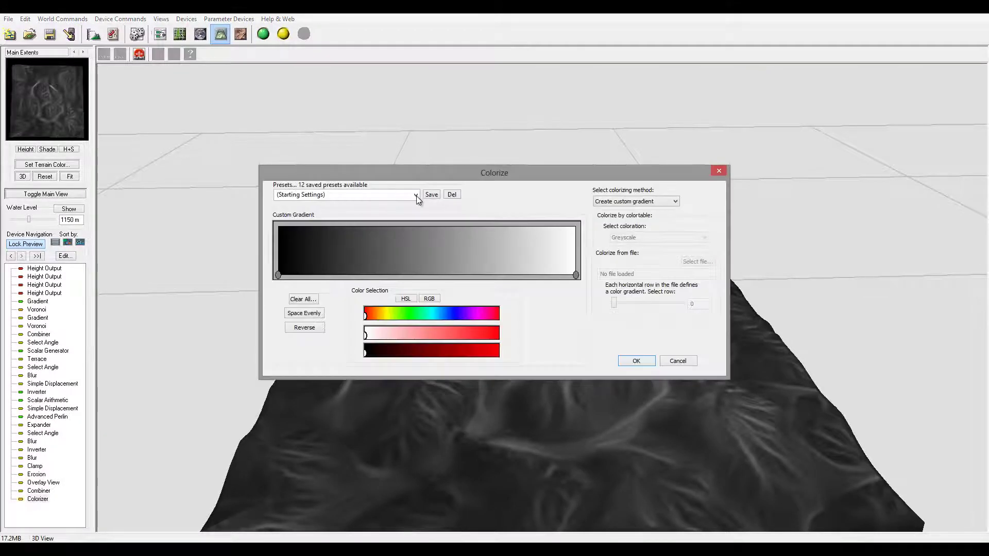
{"action": "left_click", "coordinate": [416, 196]}
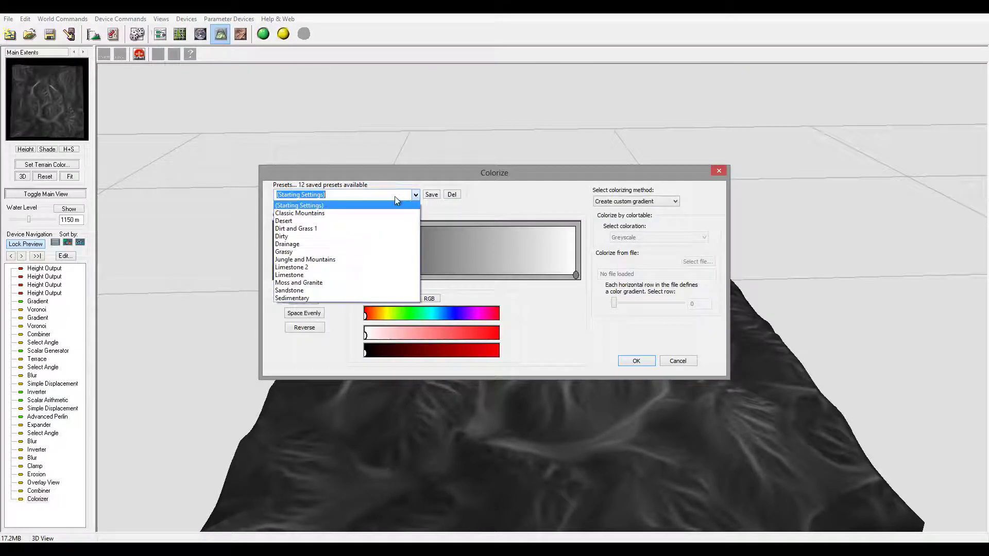
{"action": "left_click", "coordinate": [309, 221]}
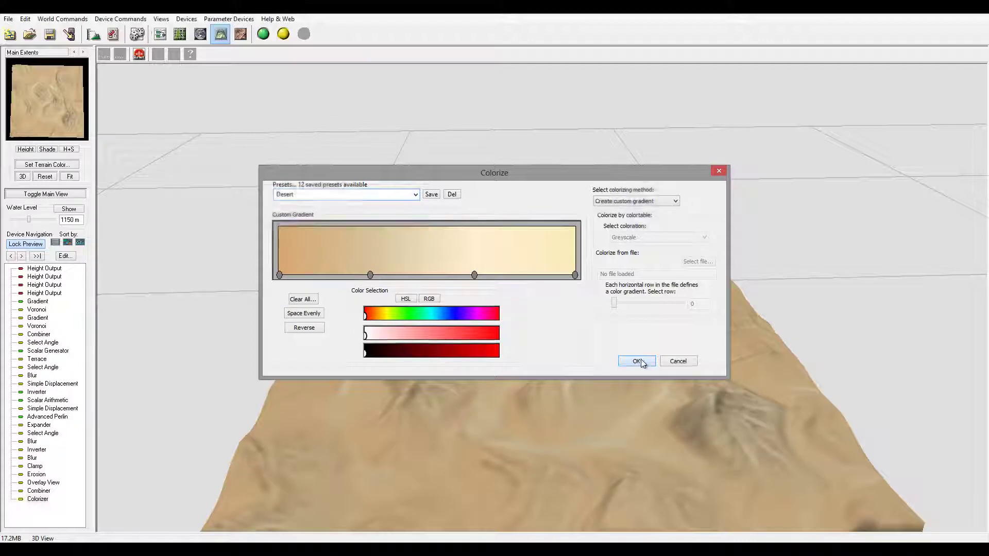
{"action": "left_click", "coordinate": [637, 361]}
{"action": "left_click_drag", "start_coordinate": [508, 379], "coordinate": [271, 352]}
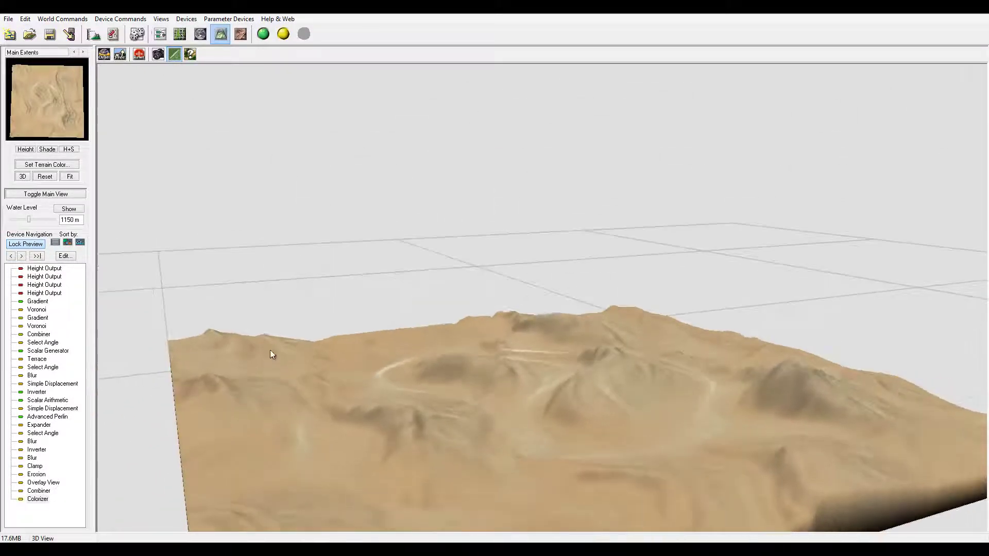
Build the whole network at 1025 x 1025 and examine the eroded desert terrain in 3D from several angles.
{"action": "left_click", "coordinate": [279, 36]}
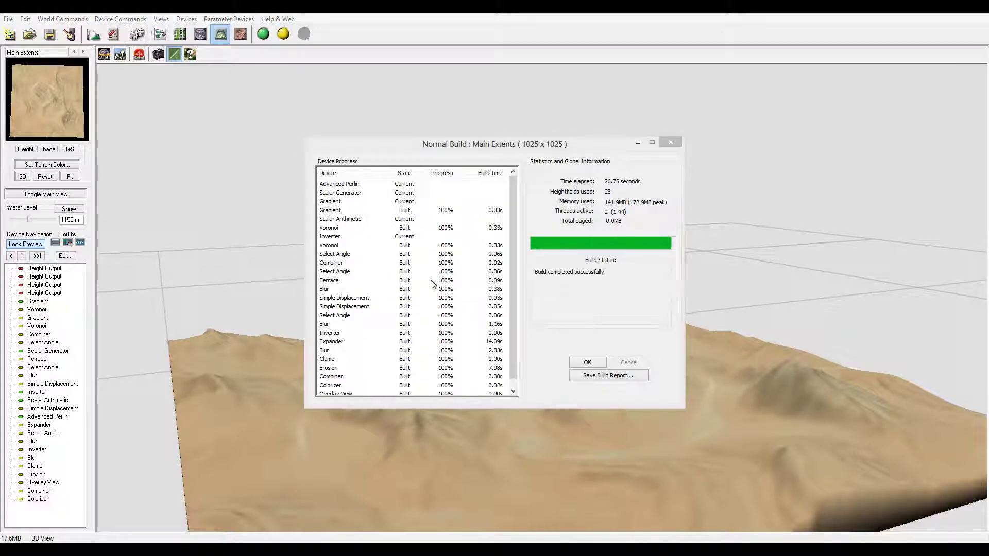
{"action": "left_click", "coordinate": [588, 363]}
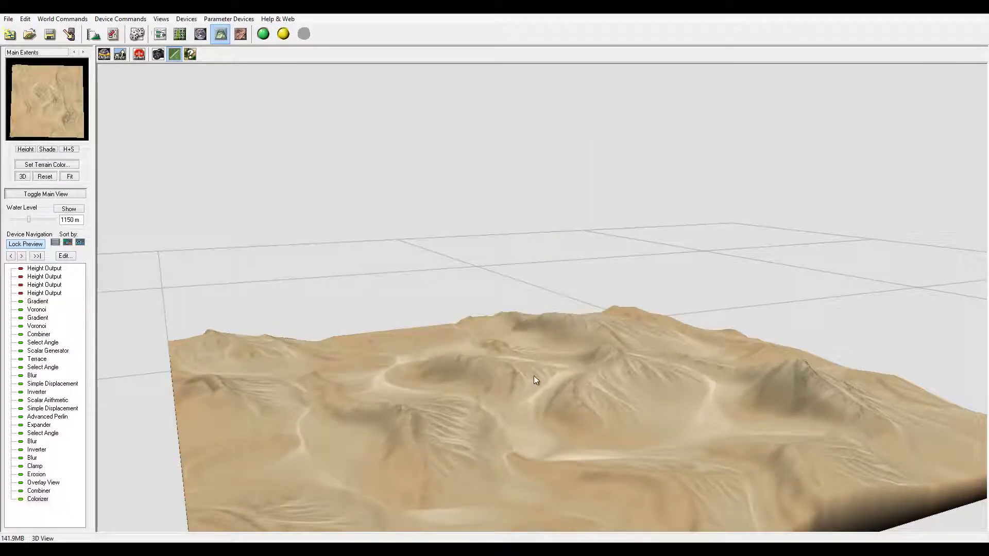
{"action": "left_click_drag", "start_coordinate": [504, 404], "coordinate": [572, 440]}
{"action": "left_click_drag", "start_coordinate": [619, 407], "coordinate": [551, 409]}
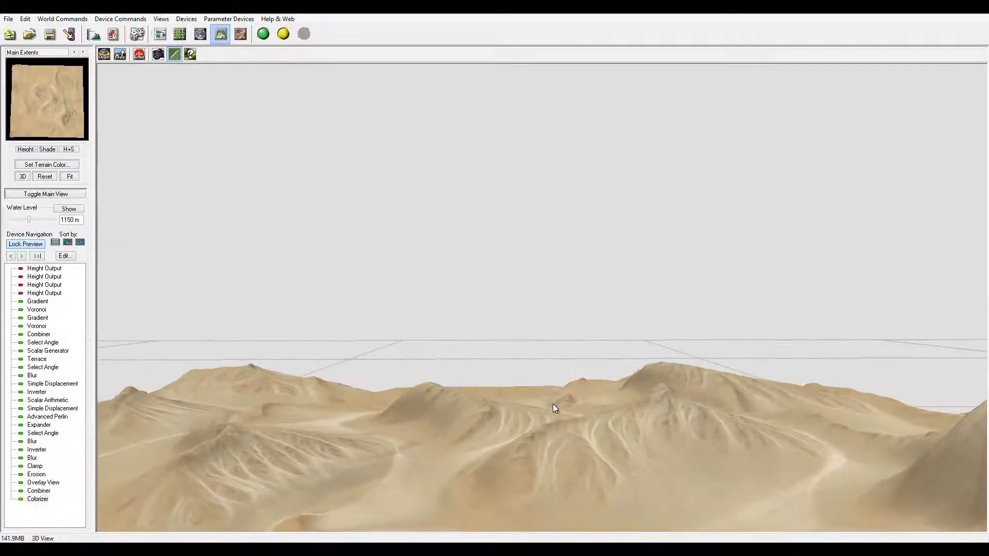
{"action": "left_click_drag", "start_coordinate": [446, 407], "coordinate": [616, 447]}
{"action": "mouse_move", "coordinate": [762, 440]}
{"action": "left_mouse_down"}
{"action": "mouse_move", "coordinate": [676, 440]}
{"action": "mouse_move", "coordinate": [691, 473]}
{"action": "mouse_move", "coordinate": [765, 479]}
{"action": "mouse_move", "coordinate": [755, 426]}
{"action": "left_mouse_up"}
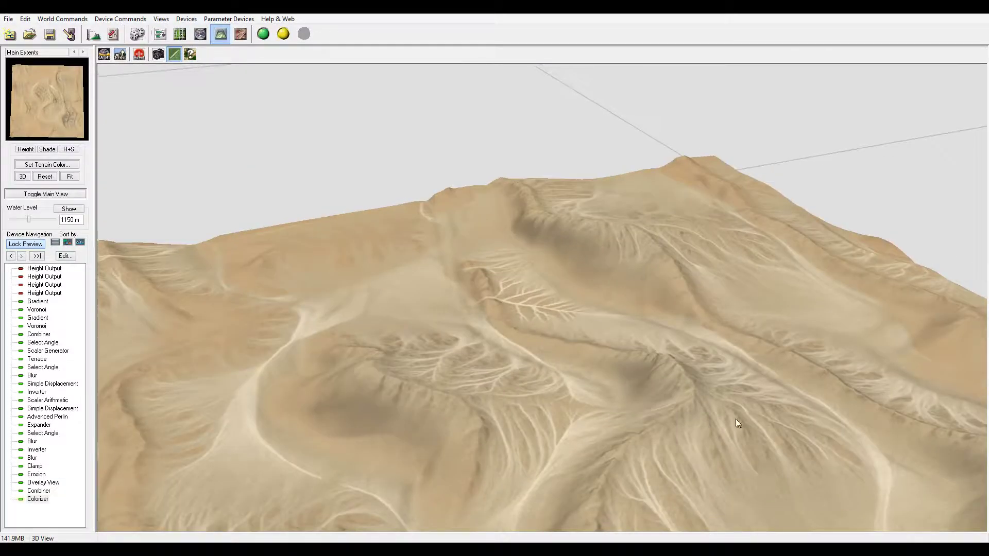
Slightly raise the sediment carry amount in the Erosion device's settings.
{"action": "left_click", "coordinate": [159, 35]}
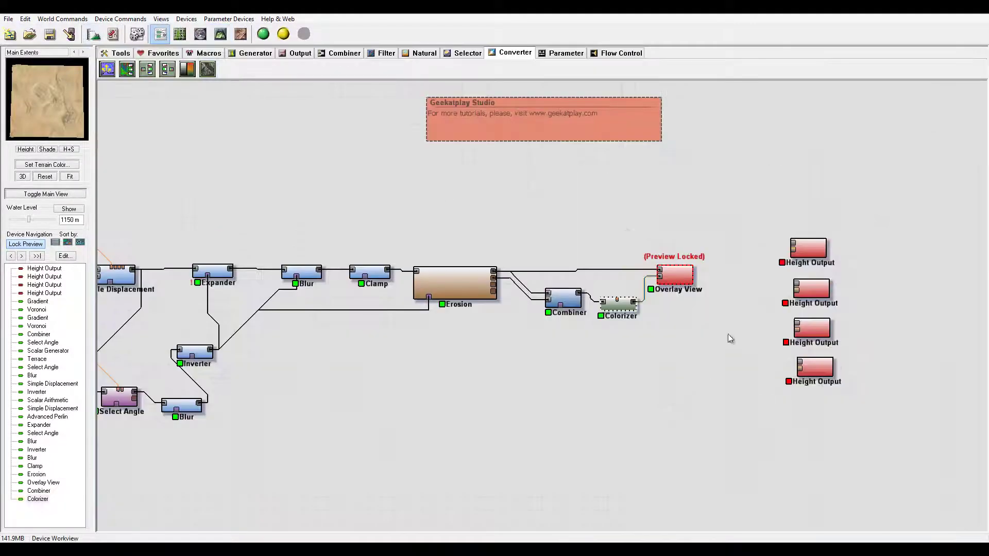
{"action": "double_click", "coordinate": [470, 284]}
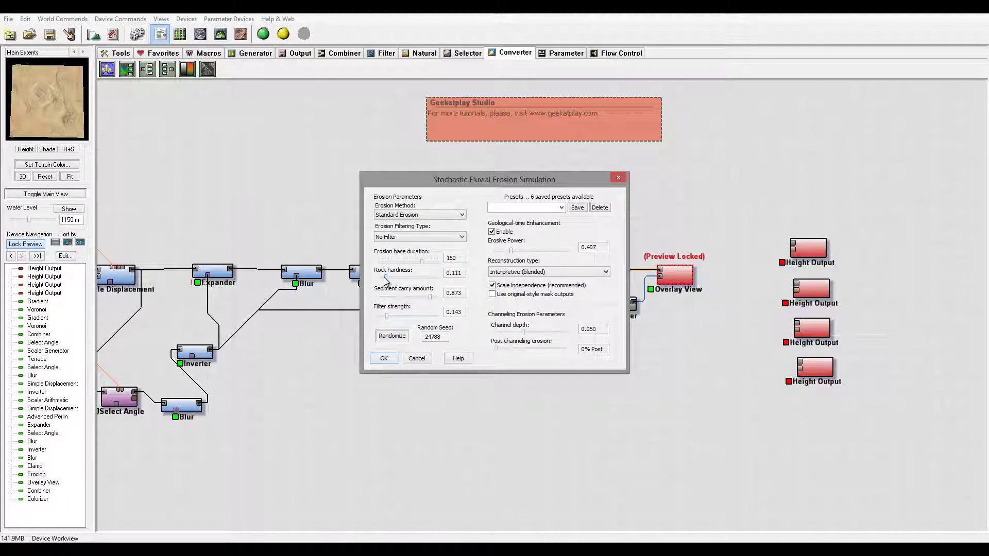
{"action": "left_click_drag", "start_coordinate": [432, 298], "coordinate": [434, 297]}
{"action": "left_click", "coordinate": [384, 359]}
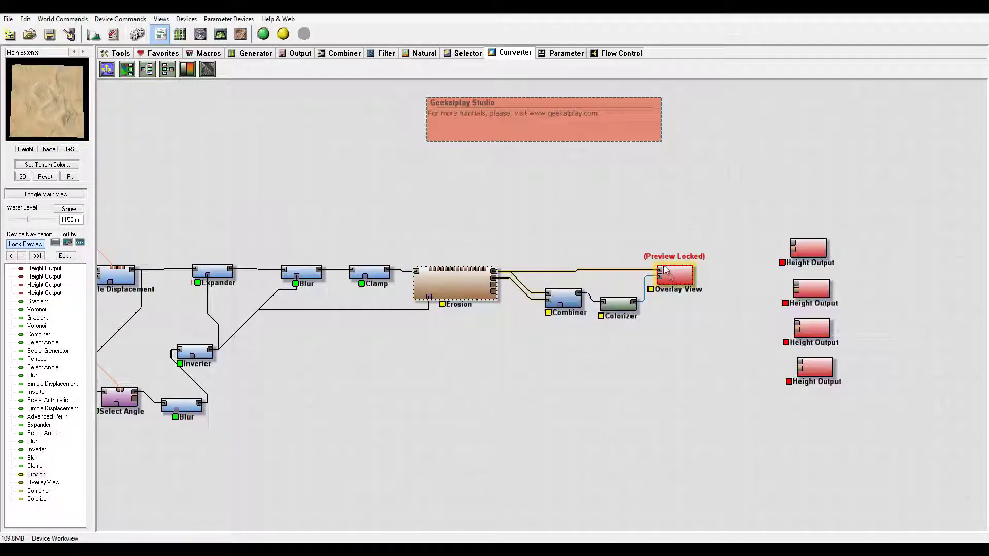
Rebuild the terrain with the changed Erosion settings and examine the drainage patterns in 3D.
{"action": "left_click", "coordinate": [217, 37]}
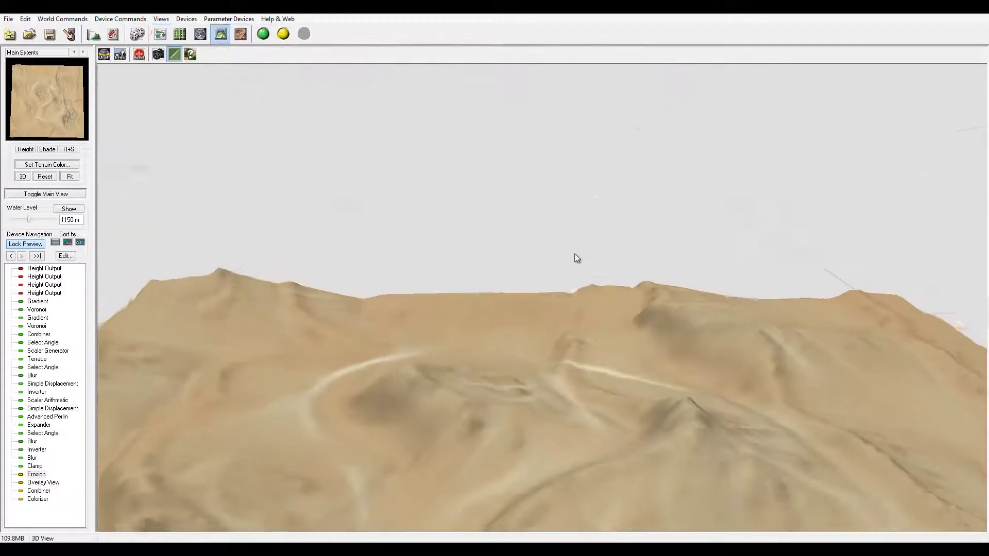
{"action": "left_click", "coordinate": [284, 34]}
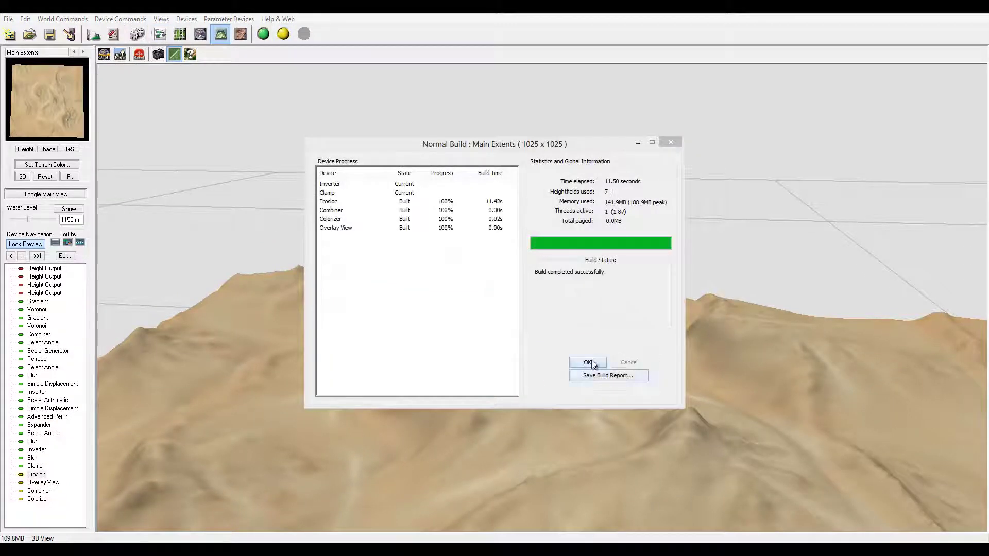
{"action": "left_click", "coordinate": [588, 362]}
{"action": "left_click_drag", "start_coordinate": [561, 304], "coordinate": [355, 290]}
{"action": "left_click_drag", "start_coordinate": [614, 382], "coordinate": [186, 88]}
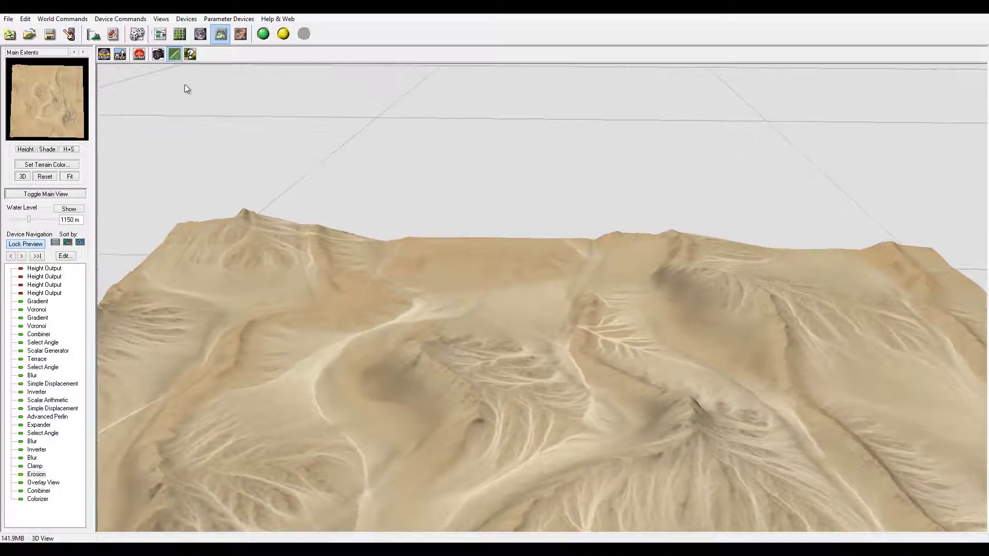
Move the Combiner up, duplicate it, and feed the copy the first Combiner's output and the Erosion's Deposition map.
{"action": "left_click", "coordinate": [160, 39]}
{"action": "left_click_drag", "start_coordinate": [566, 306], "coordinate": [567, 230]}
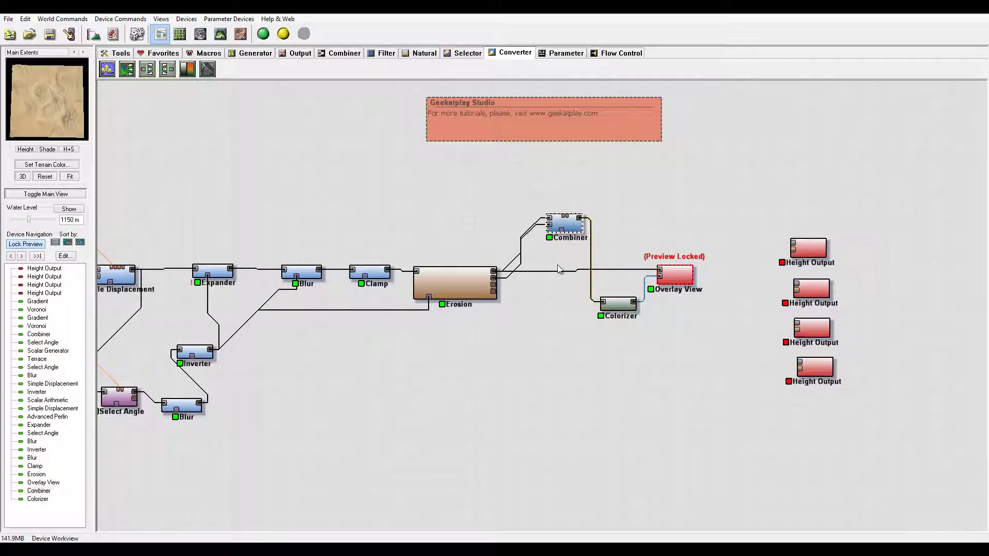
{"action": "key", "text": "ctrl+d"}
{"action": "left_click_drag", "start_coordinate": [581, 237], "coordinate": [576, 268]}
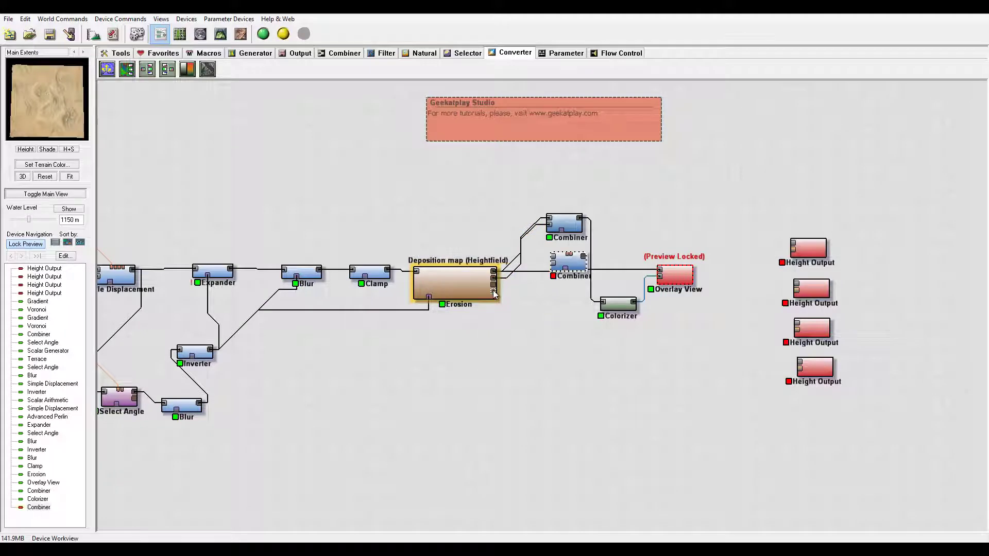
{"action": "left_click_drag", "start_coordinate": [494, 292], "coordinate": [553, 263]}
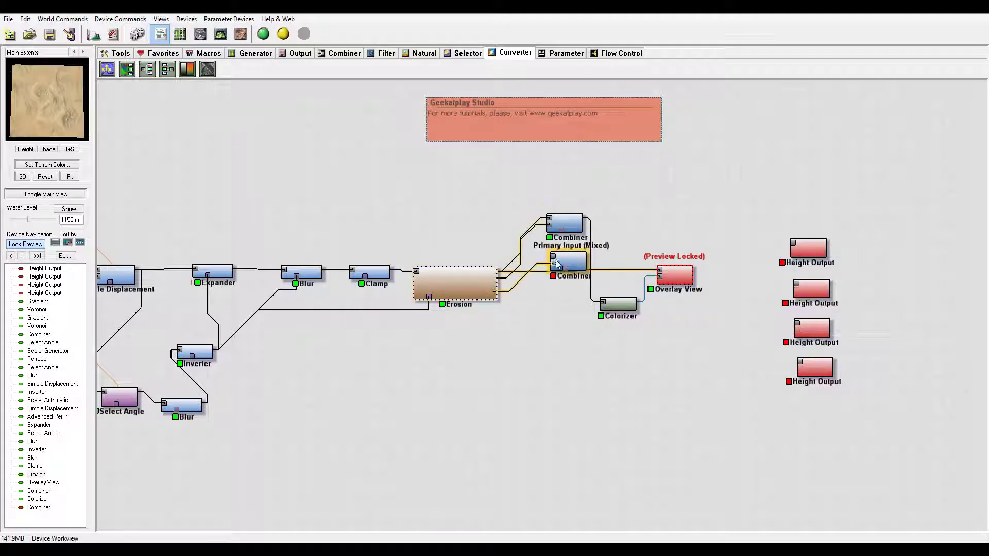
{"action": "left_click_drag", "start_coordinate": [582, 217], "coordinate": [553, 257]}
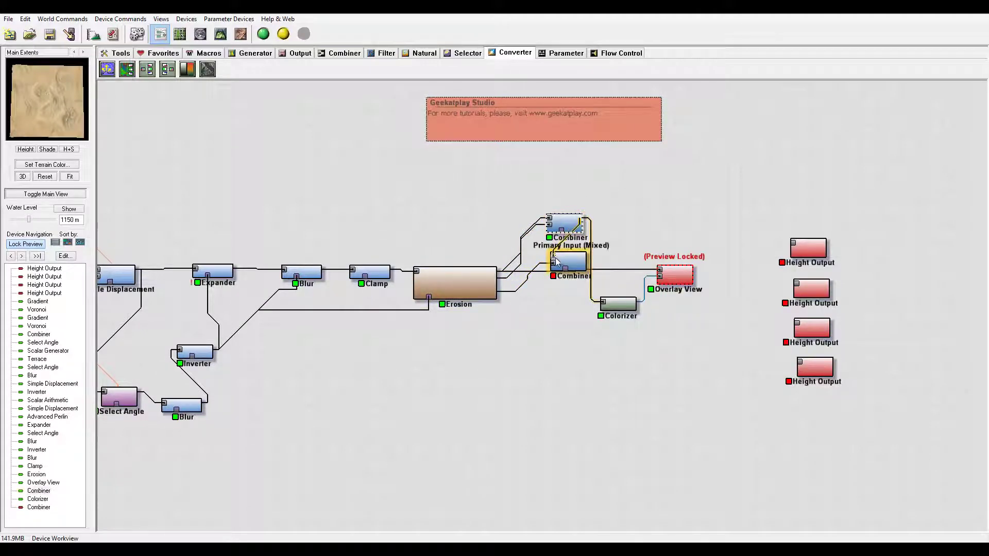
Unlock the preview from the Overlay View and check the duplicated Combiner's method and strength settings.
{"action": "left_click", "coordinate": [572, 264]}
{"action": "right_click", "coordinate": [687, 269]}
{"action": "left_click", "coordinate": [748, 285]}
{"action": "left_click", "coordinate": [575, 269]}
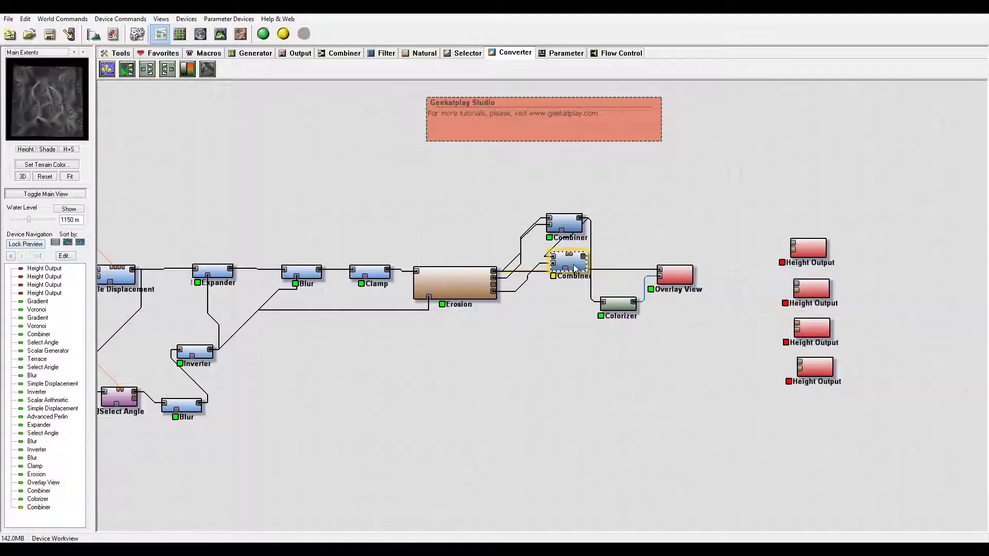
{"action": "double_click", "coordinate": [575, 268]}
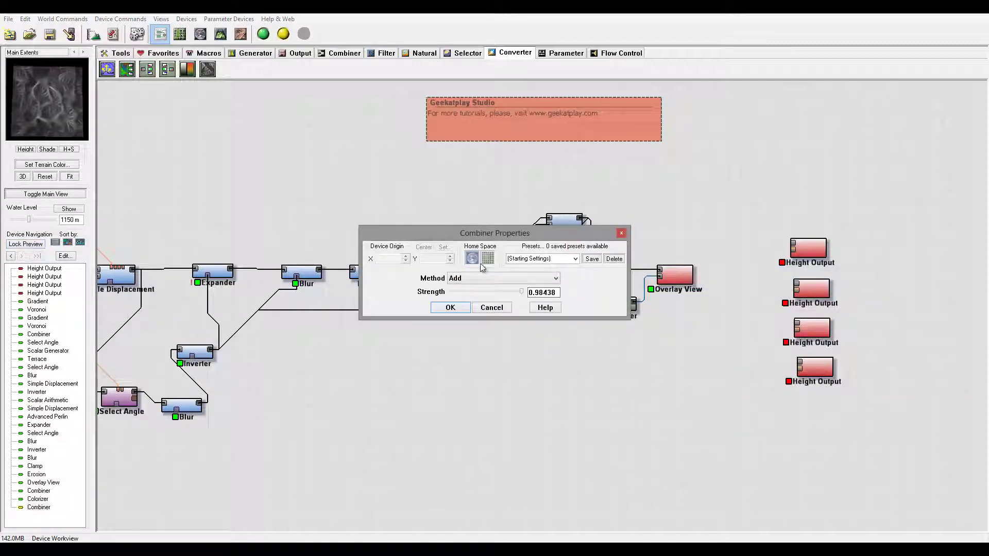
{"action": "left_click", "coordinate": [450, 308]}
Connect the duplicated Combiner to the Colorizer, place it between Erosion and Colorizer, and preview the Overlay View.
{"action": "left_click_drag", "start_coordinate": [586, 257], "coordinate": [603, 304]}
{"action": "left_click_drag", "start_coordinate": [568, 264], "coordinate": [552, 308]}
{"action": "left_click", "coordinate": [679, 289]}
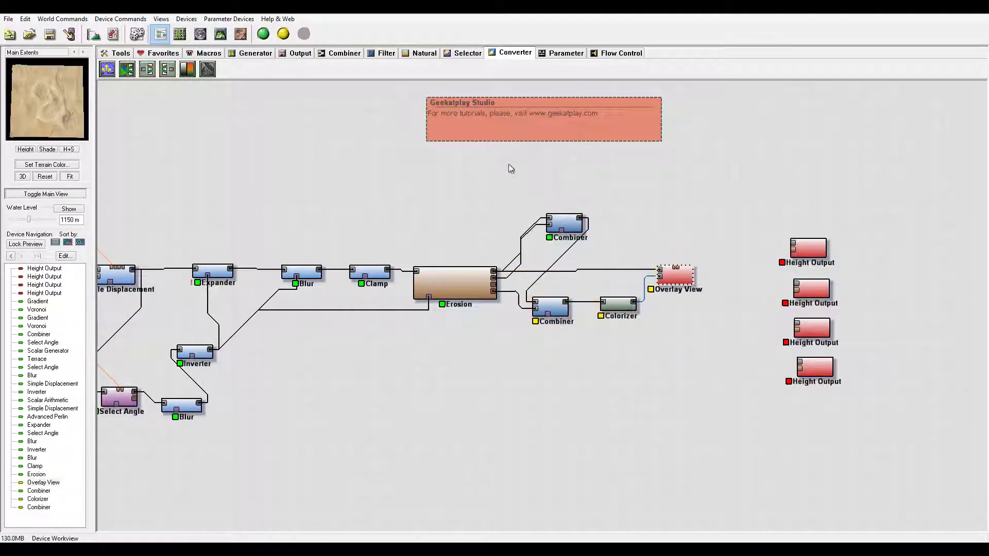
Examine the coloured Overlay View terrain in 3D, closer up and from several angles.
{"action": "left_click", "coordinate": [220, 34]}
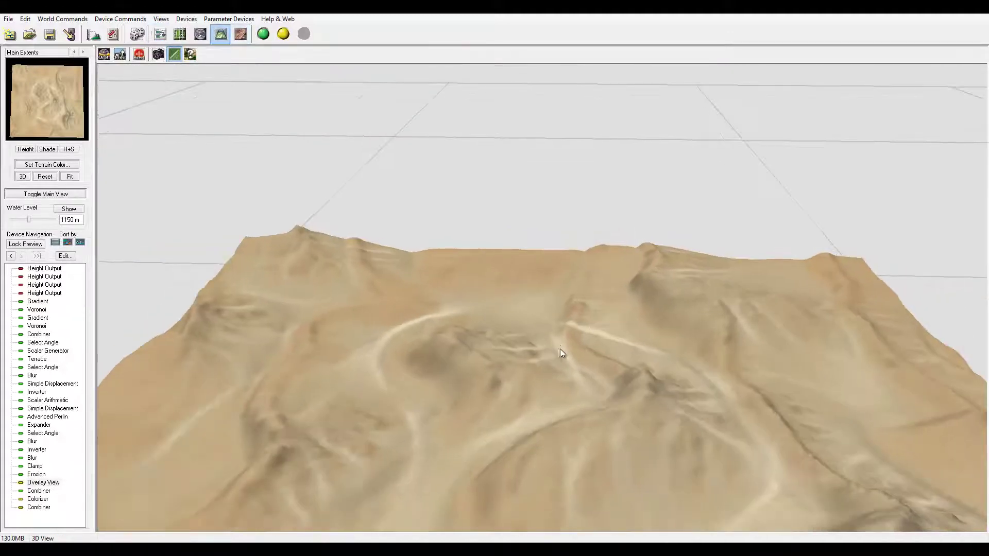
{"action": "scroll", "coordinate": [559, 335], "scroll_direction": "up", "scroll_amount": 3}
{"action": "left_click_drag", "start_coordinate": [556, 328], "coordinate": [395, 355]}
{"action": "left_click_drag", "start_coordinate": [339, 432], "coordinate": [421, 367]}
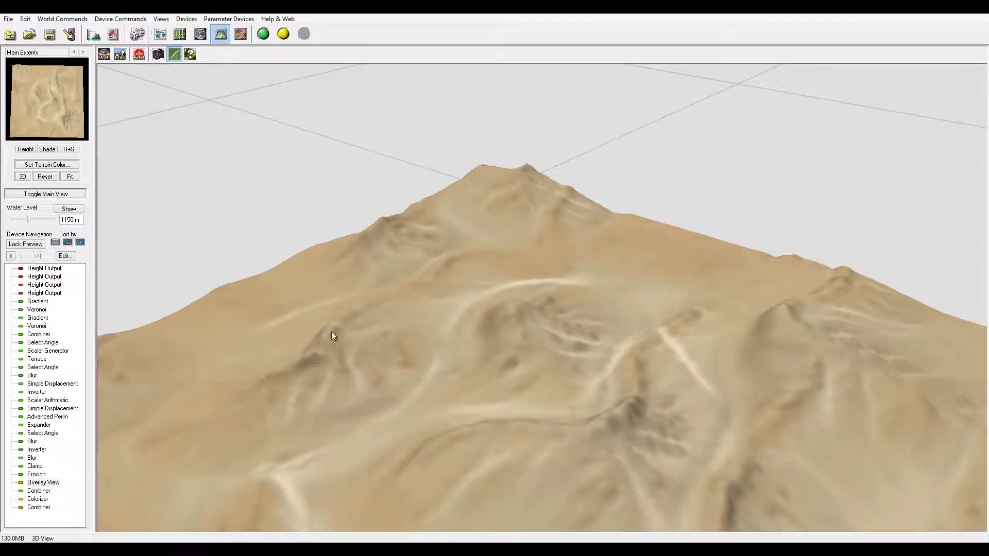
Rewire the duplicated Combiner's second input to the Erosion's third output, move it nearer the Colorizer, and preview the Overlay View.
{"action": "left_click", "coordinate": [160, 34]}
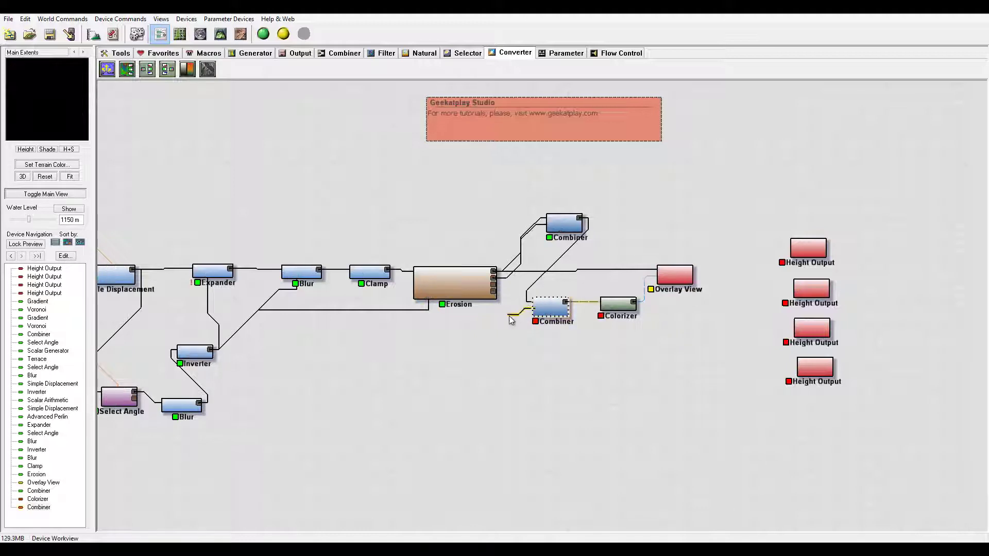
{"action": "left_click_drag", "start_coordinate": [494, 285], "coordinate": [549, 307]}
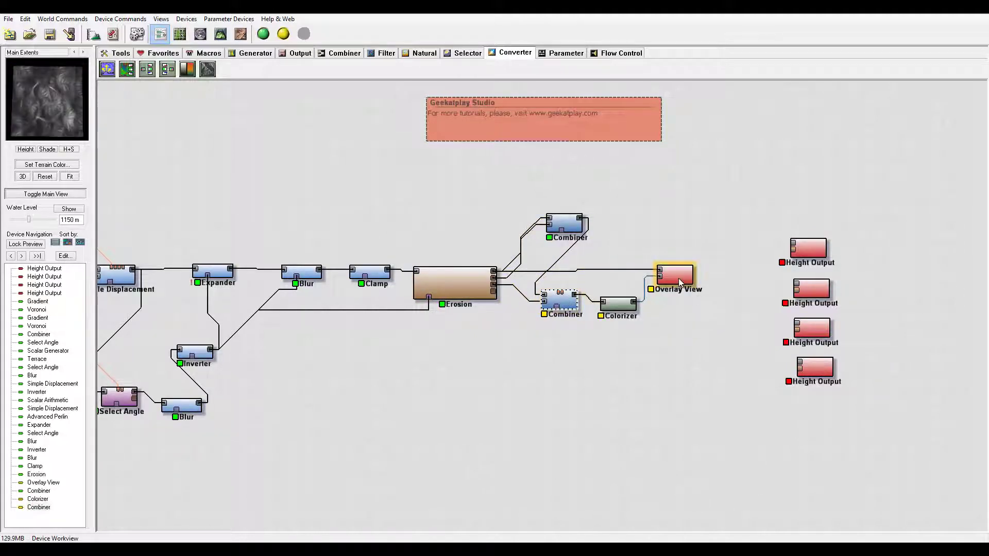
{"action": "left_click", "coordinate": [681, 283]}
Build the terrain in 3D and examine the recoloured drainage channels from several angles.
{"action": "left_click", "coordinate": [221, 34]}
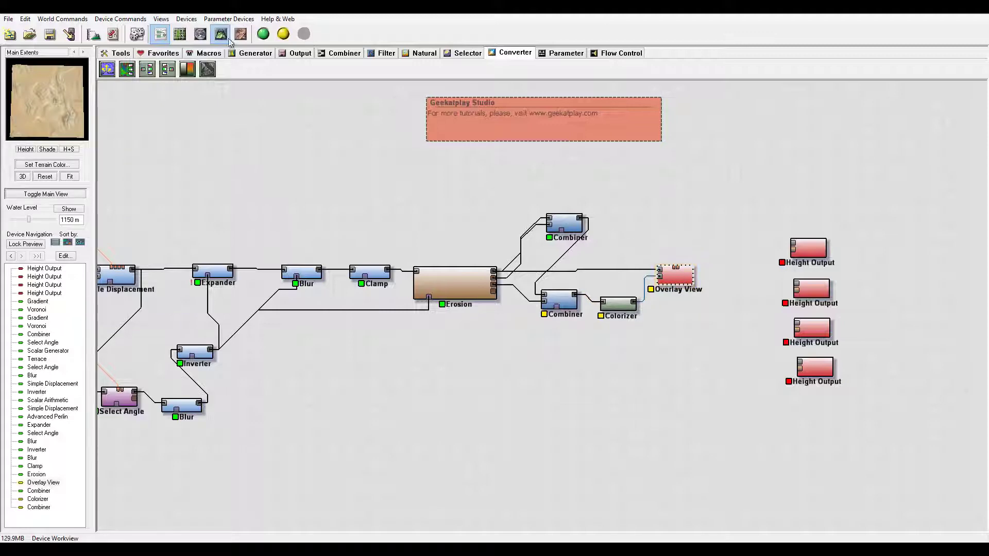
{"action": "left_click_drag", "start_coordinate": [460, 280], "coordinate": [480, 320]}
{"action": "left_click_drag", "start_coordinate": [504, 420], "coordinate": [612, 285]}
{"action": "left_click", "coordinate": [284, 34]}
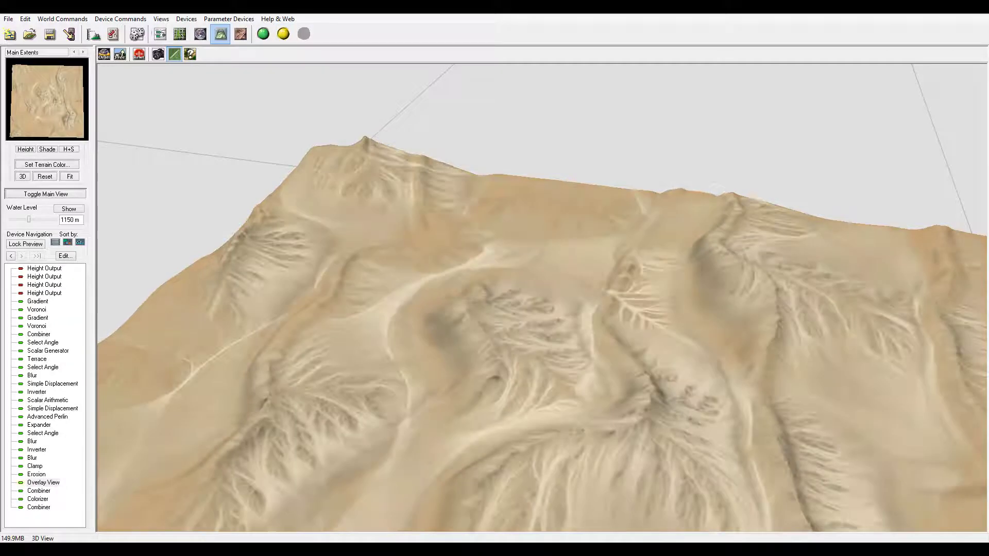
{"action": "left_click_drag", "start_coordinate": [590, 372], "coordinate": [409, 378]}
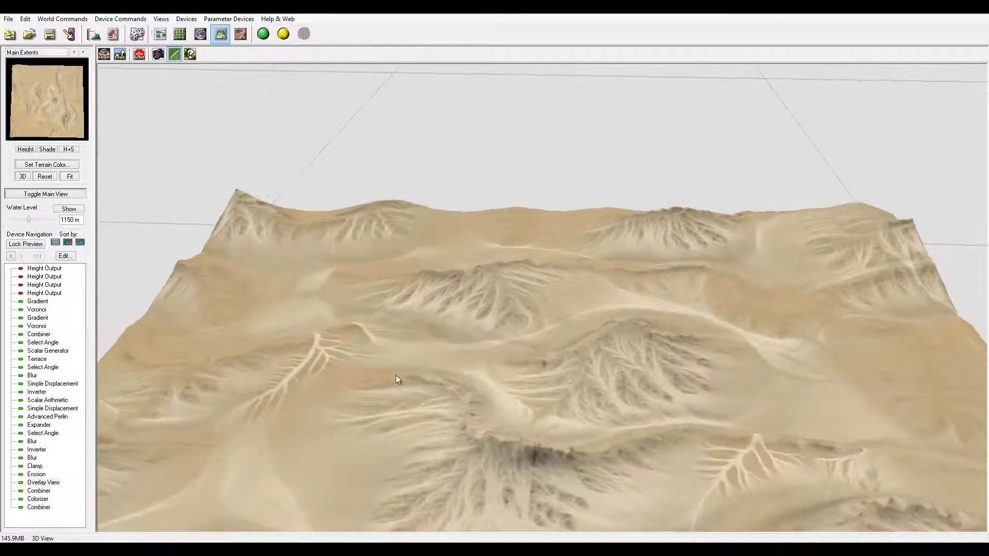
{"action": "left_click_drag", "start_coordinate": [485, 312], "coordinate": [623, 386]}
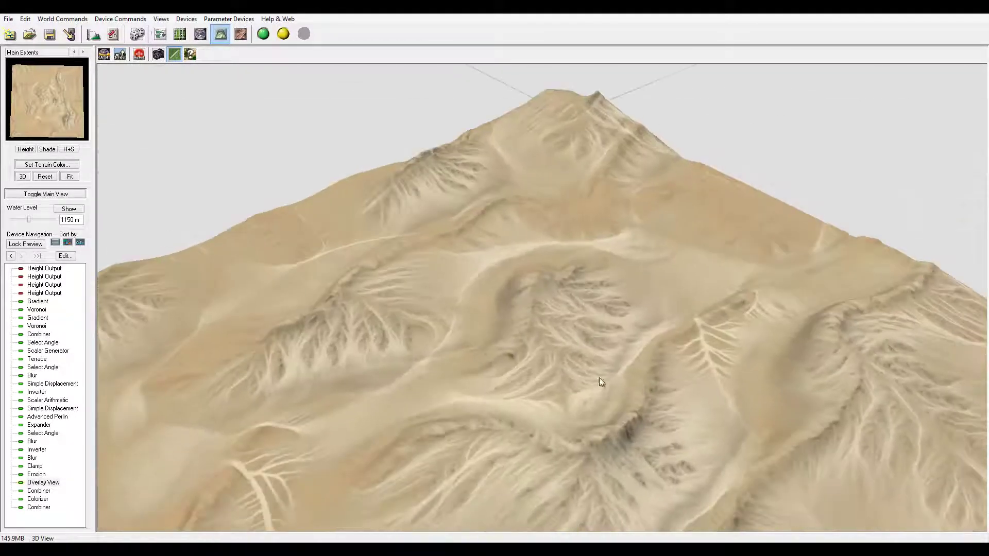
Add another Combiner copy below the second one and feed it the second Combiner's output and the Erosion's fourth output.
{"action": "left_click", "coordinate": [160, 34]}
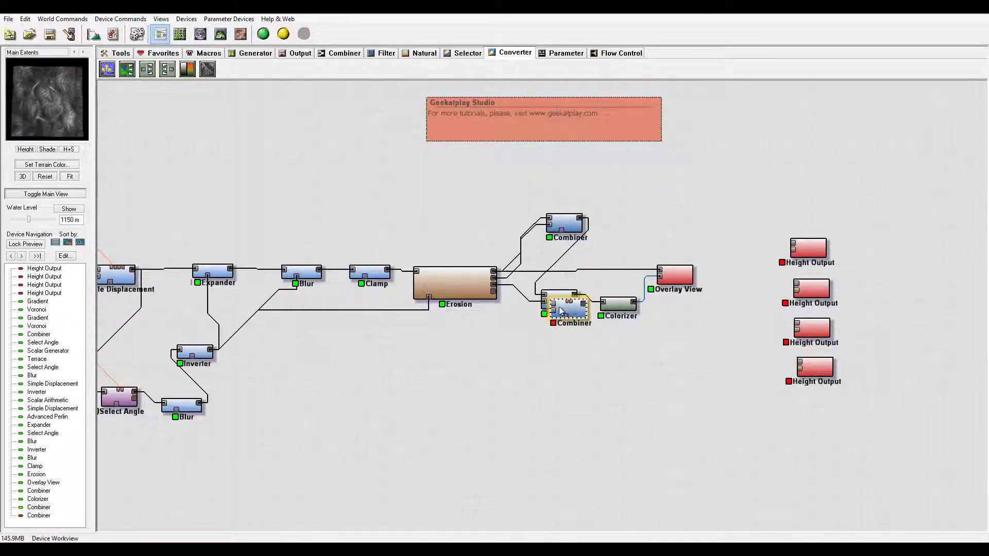
{"action": "left_click_drag", "start_coordinate": [565, 310], "coordinate": [562, 332]}
{"action": "left_click", "coordinate": [493, 294]}
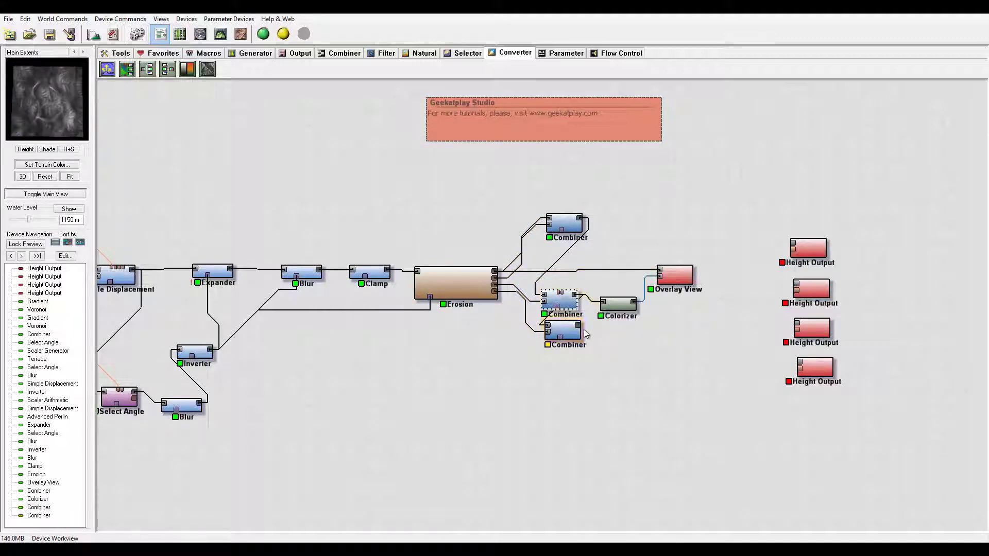
Connect the newest Combiner to the Colorizer and examine the Overlay View terrain in 3D.
{"action": "left_click", "coordinate": [632, 309]}
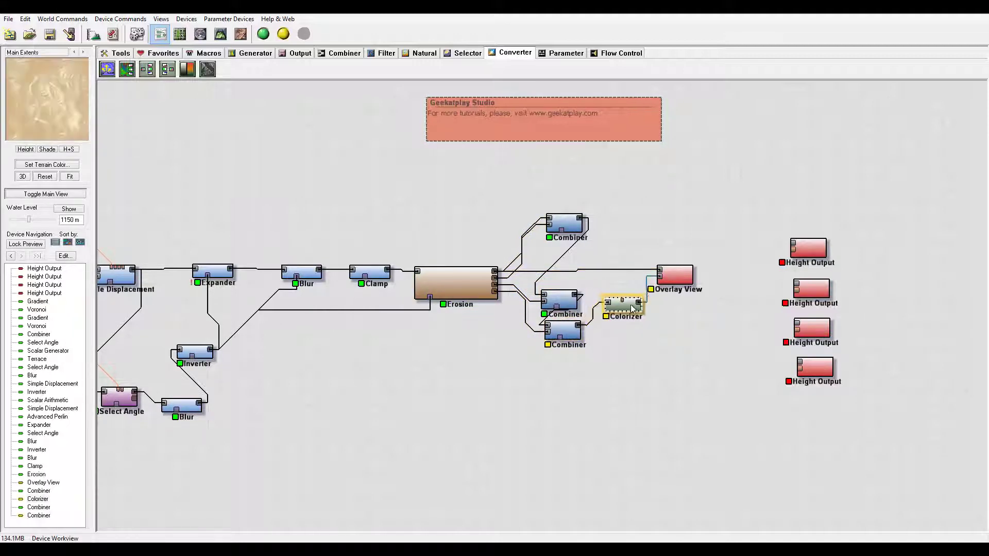
{"action": "left_click", "coordinate": [220, 34]}
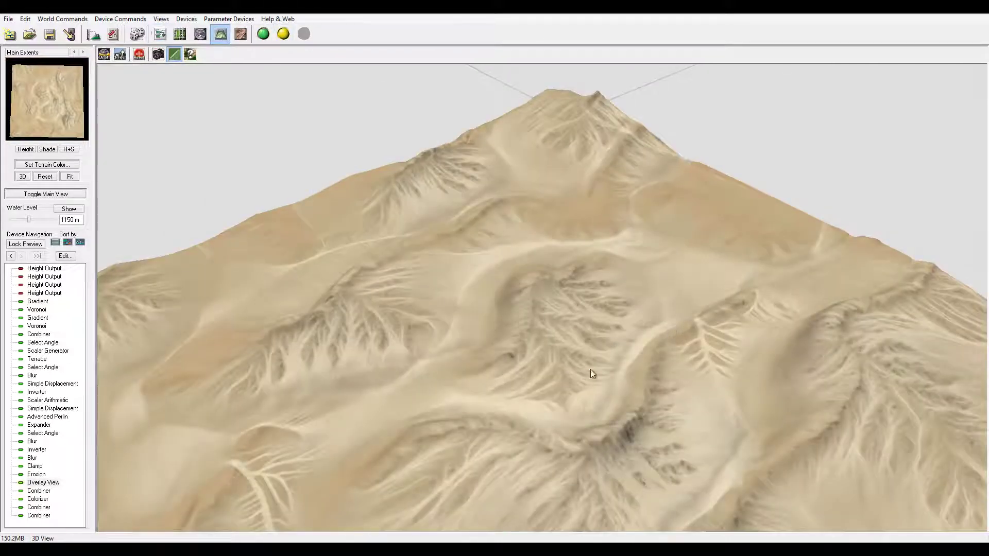
{"action": "left_click_drag", "start_coordinate": [591, 370], "coordinate": [576, 327]}
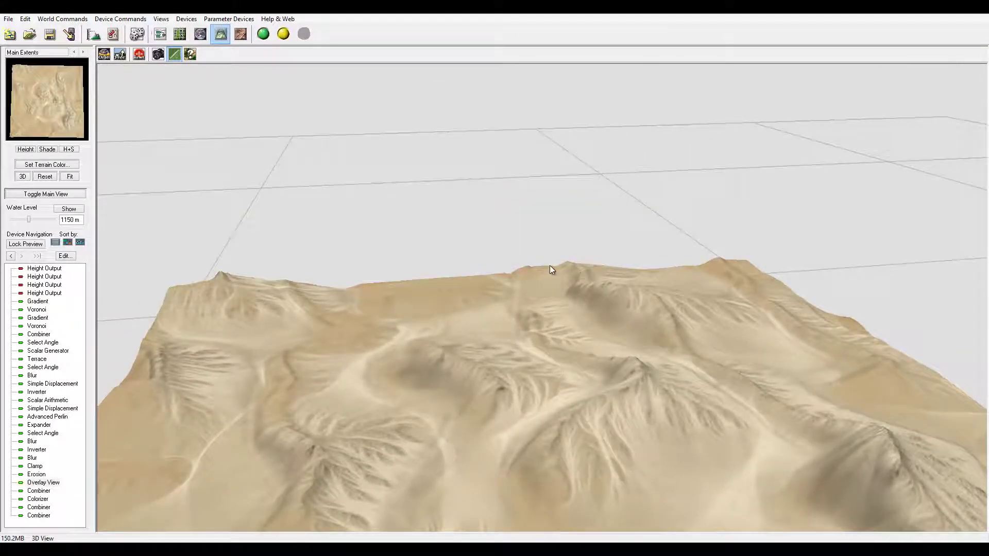